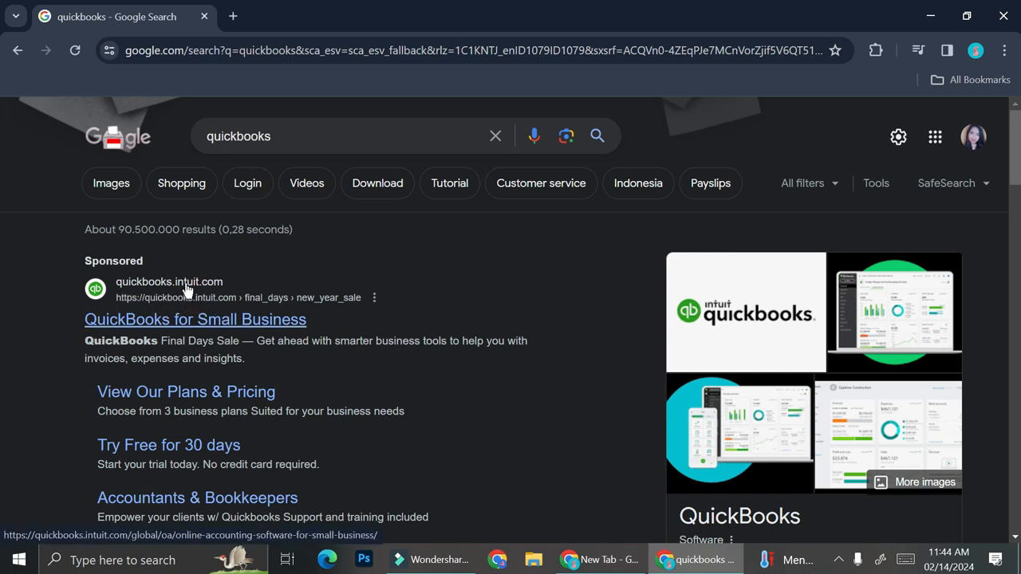
Step: Open the sponsored 'QuickBooks for Small Business' result from the Google results for 'quickbooks'
click(185, 319)
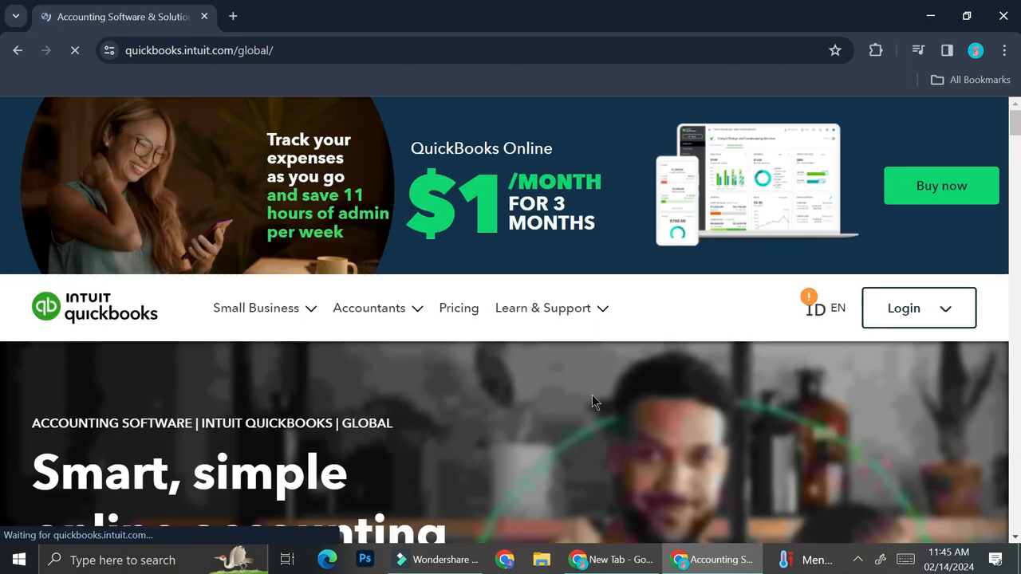
Step: Browse the homepage features, close the 'Chat with a sales expert' pop-up, and show the Login choices
scroll(616, 379, down, 5)
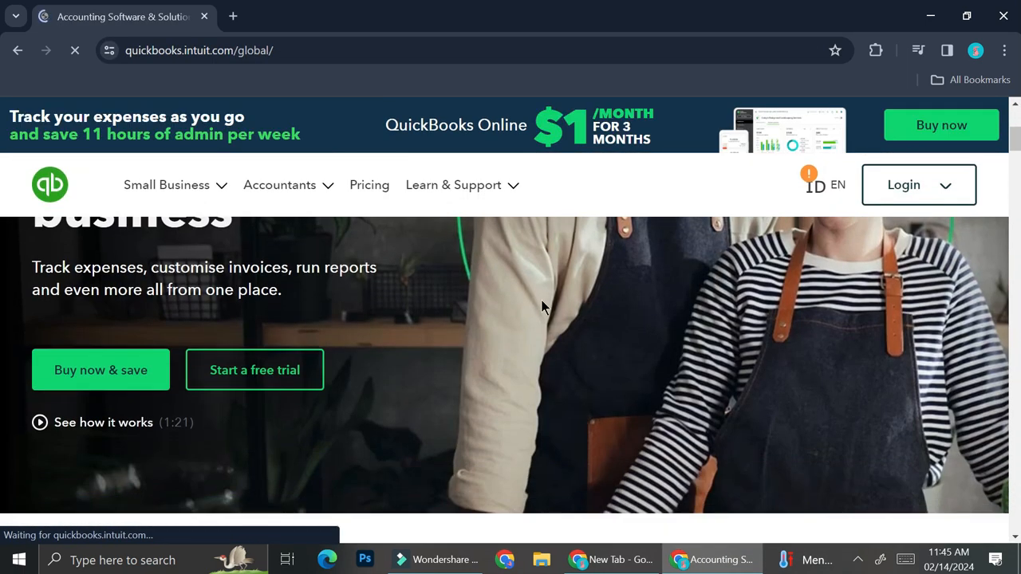
scroll(526, 311, up, 5)
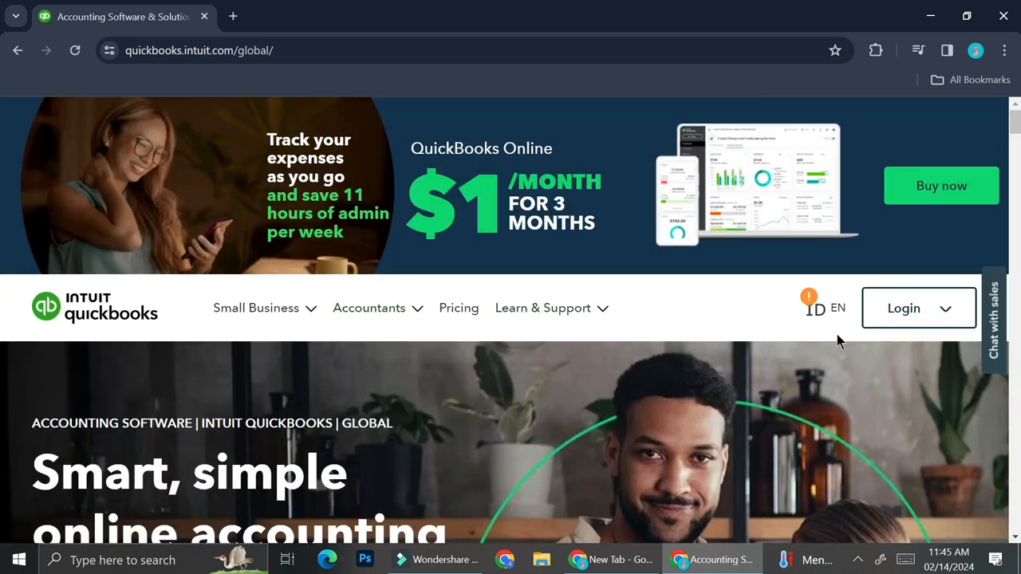
scroll(769, 351, down, 5)
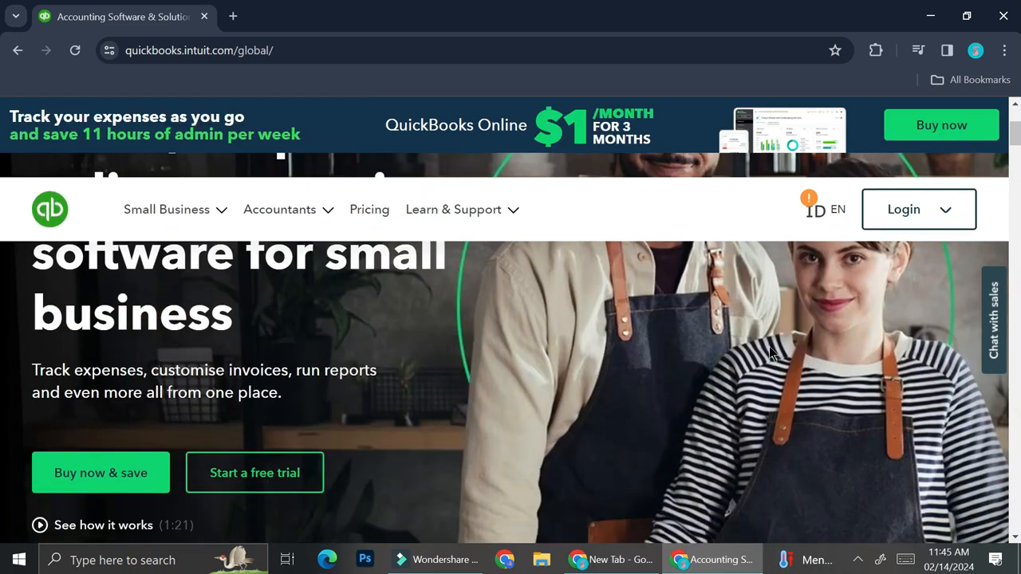
scroll(760, 408, down, 5)
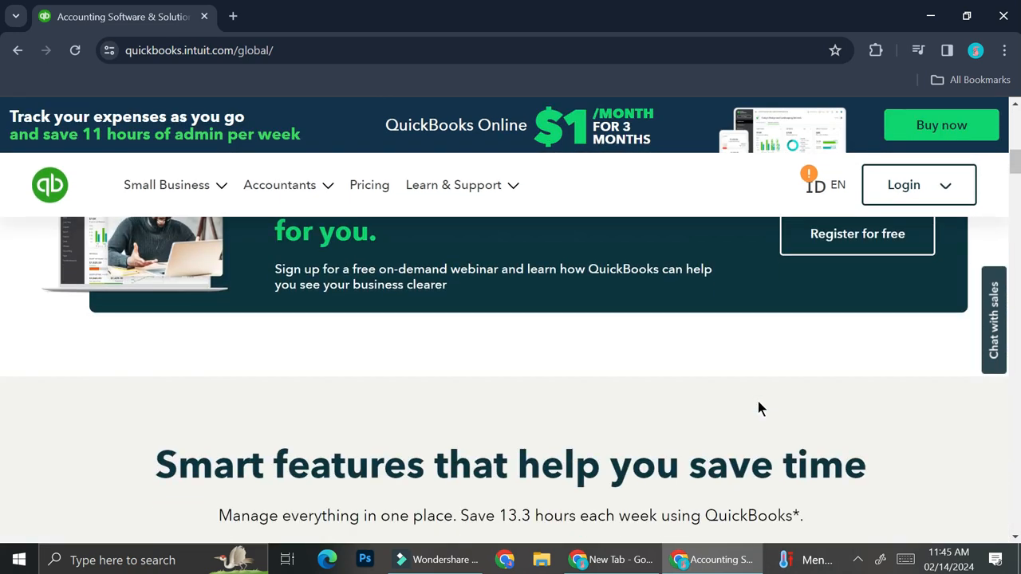
scroll(758, 401, down, 2)
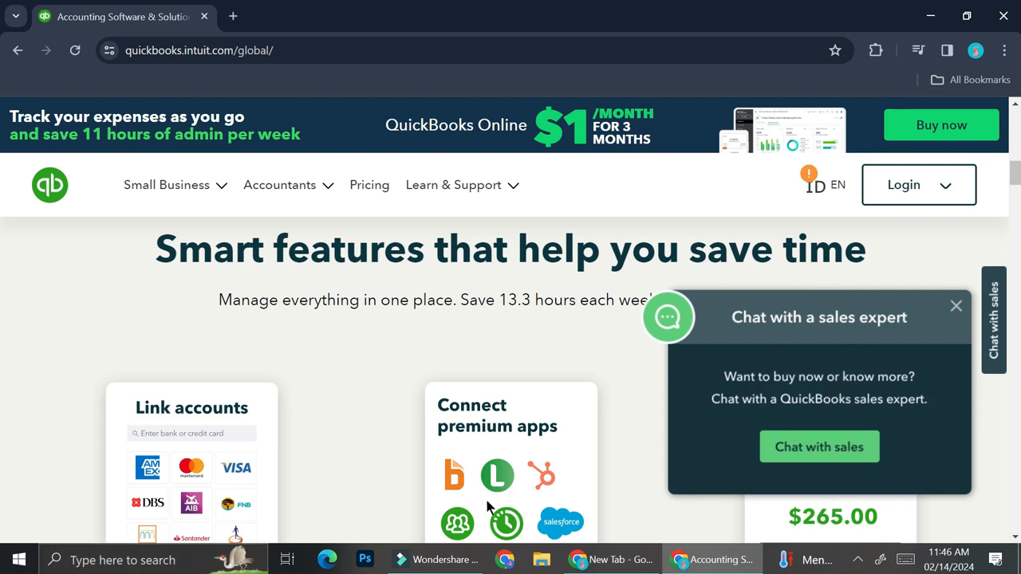
click(954, 308)
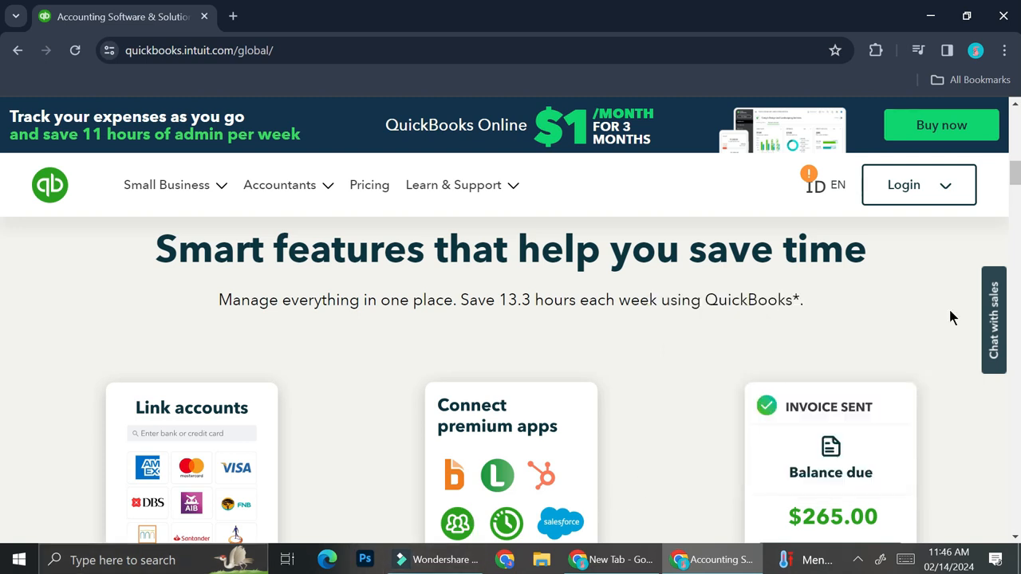
click(936, 199)
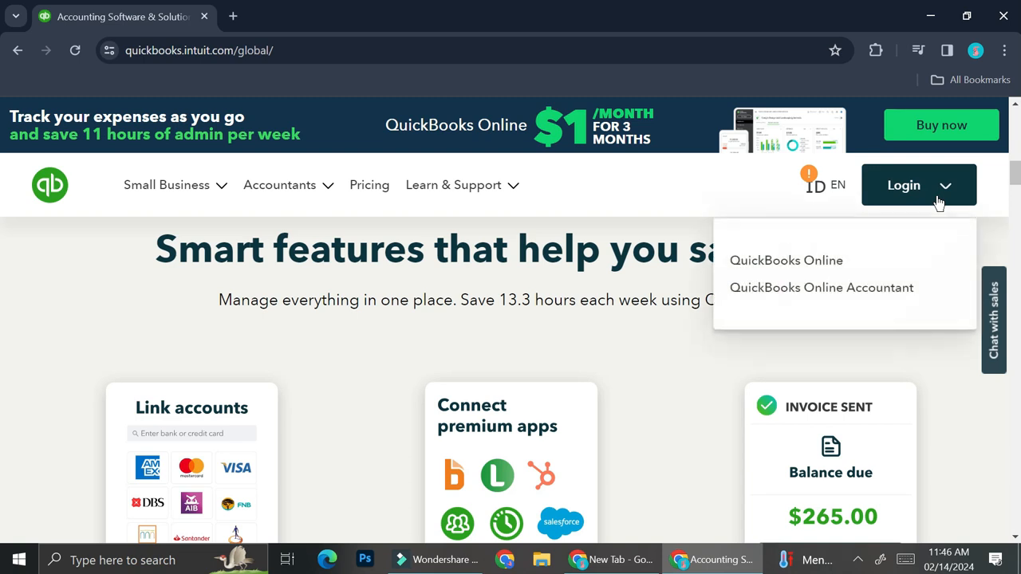
Step: Choose QuickBooks Online, compare the Simple Start, Essentials and Plus features, and start the Simple Start trial
click(834, 266)
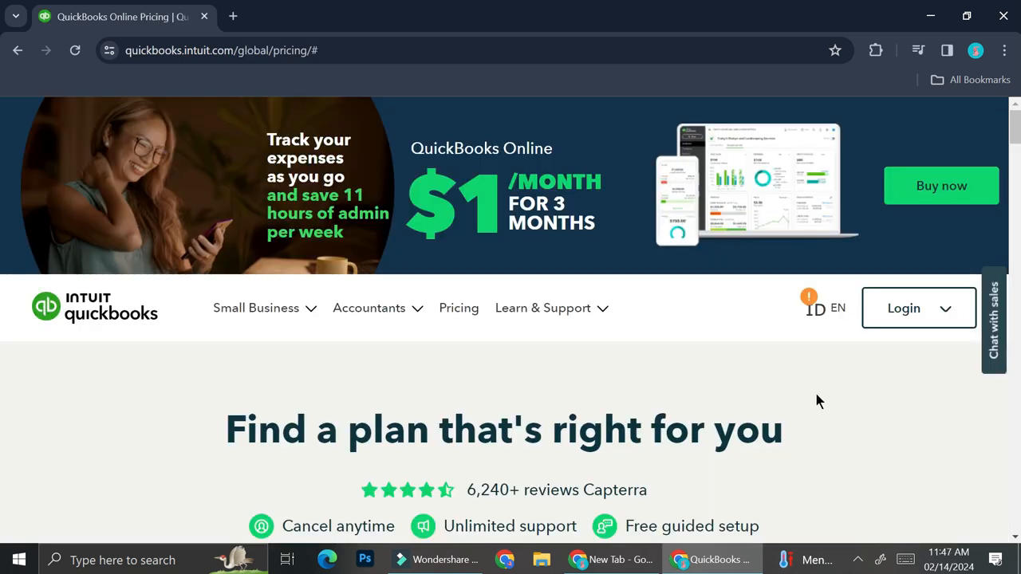
scroll(814, 390, down, 5)
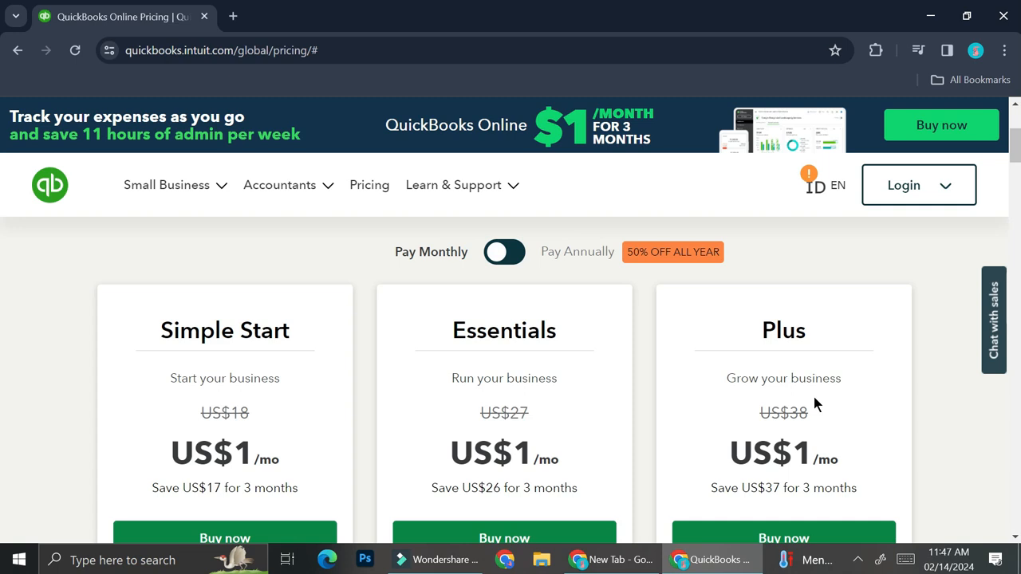
scroll(813, 393, down, 1)
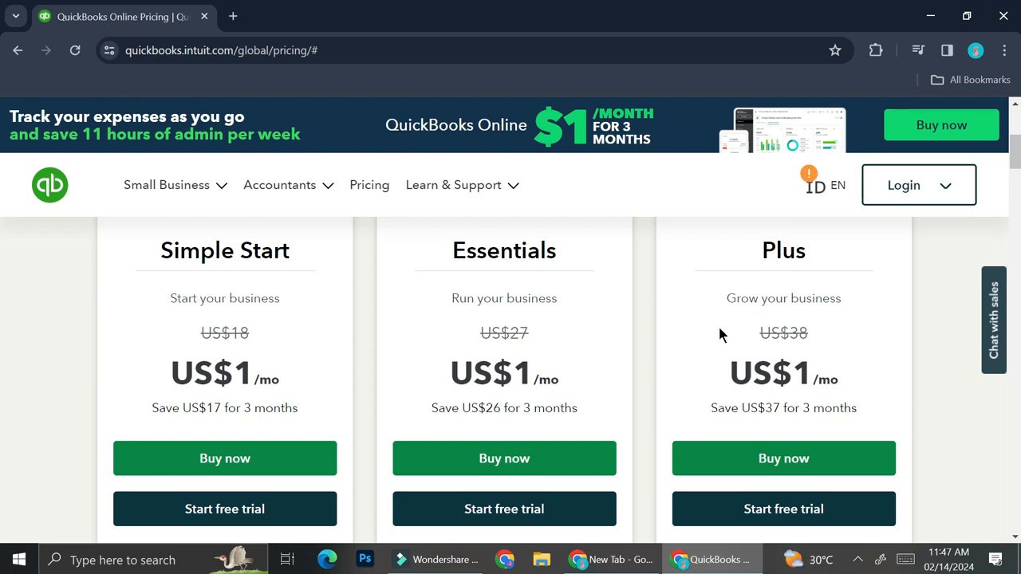
scroll(781, 402, down, 1)
scroll(780, 395, down, 2)
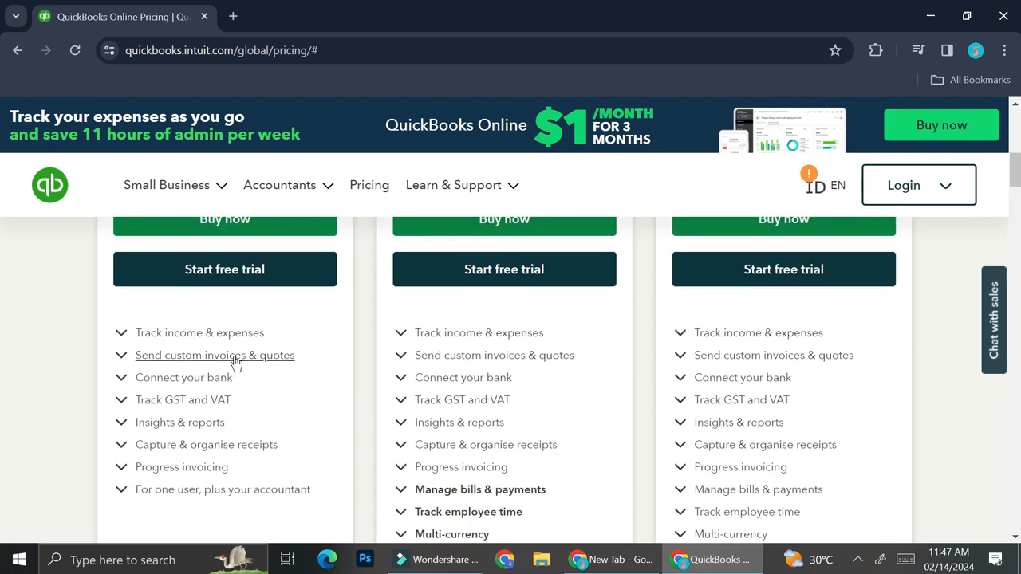
scroll(760, 399, down, 1)
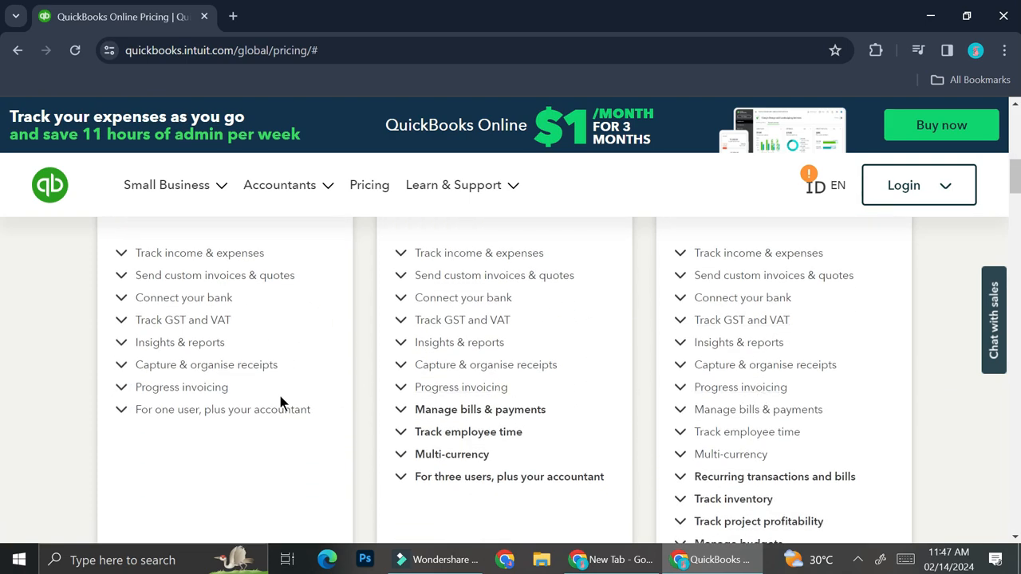
scroll(829, 375, down, 1)
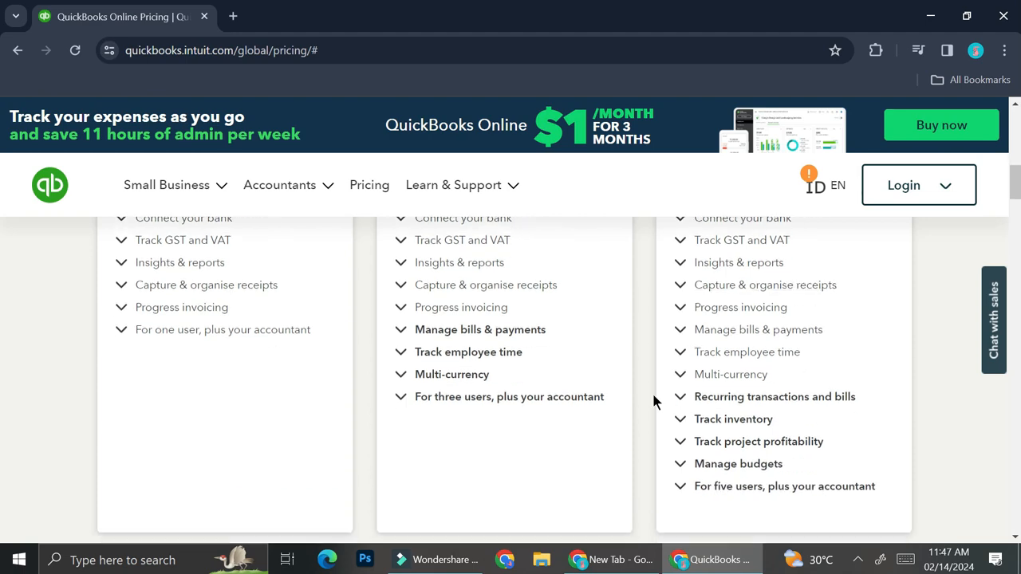
scroll(451, 389, up, 5)
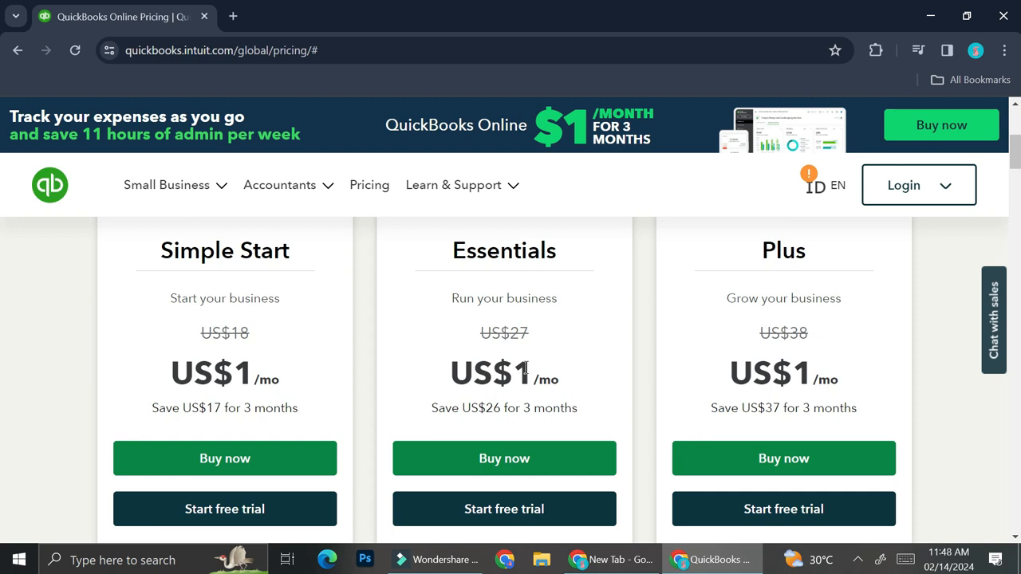
click(198, 525)
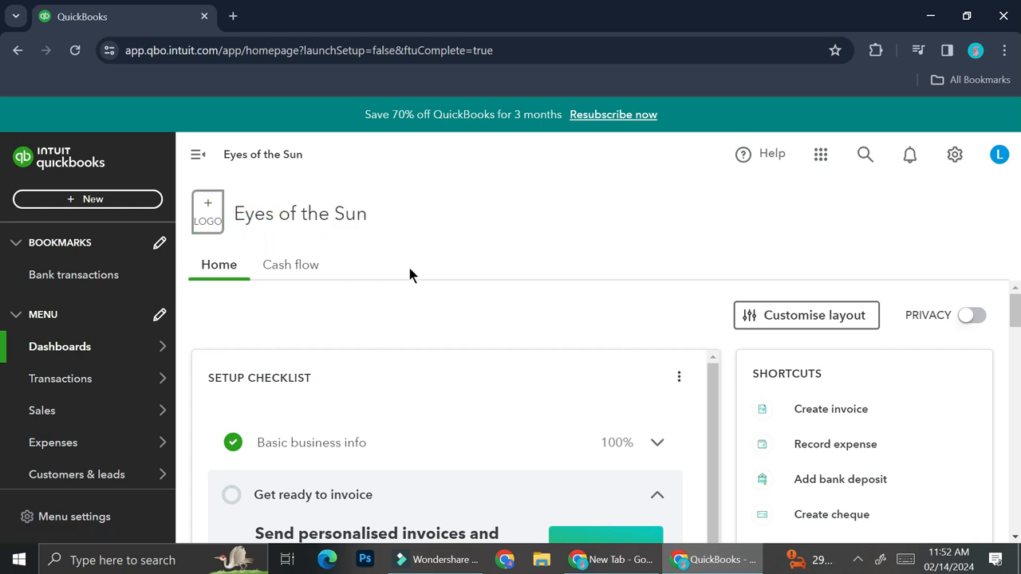
Step: Look over the Eyes of the Sun setup checklist, then go to Bank transactions under Bookmarks
scroll(469, 331, down, 1)
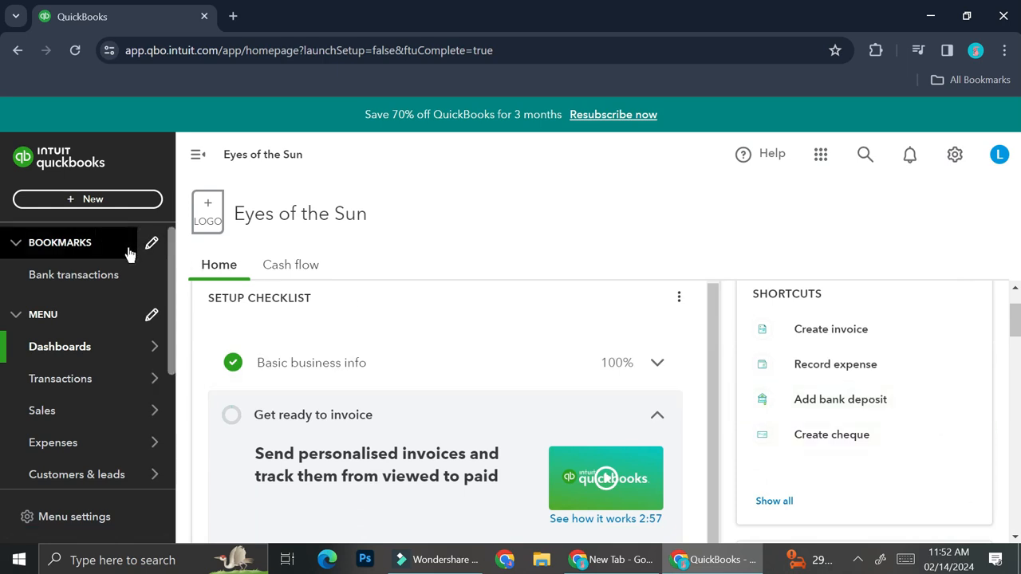
click(82, 289)
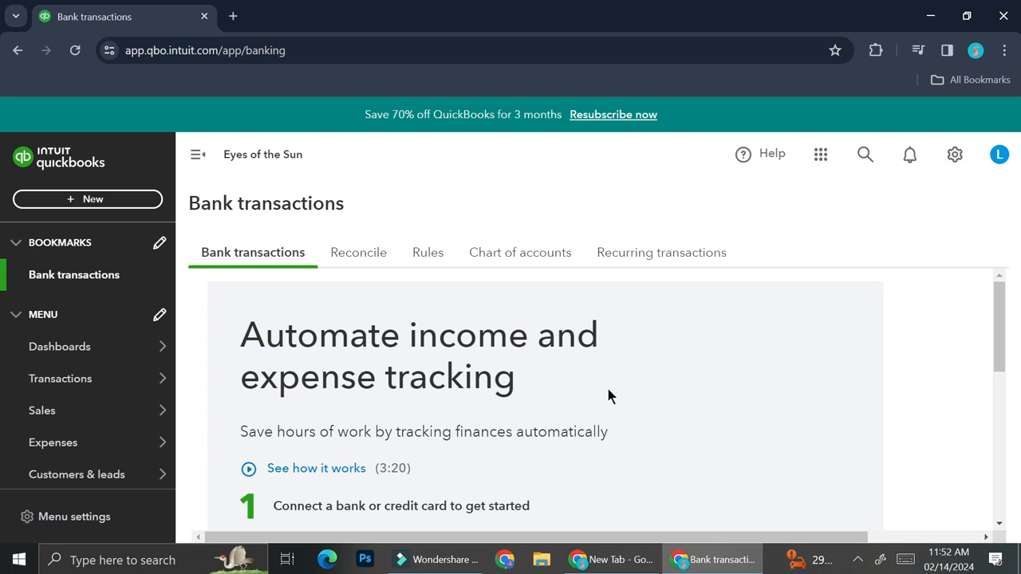
Step: Read through the bank transactions introduction, then switch to the Reconcile tab
scroll(689, 372, down, 2)
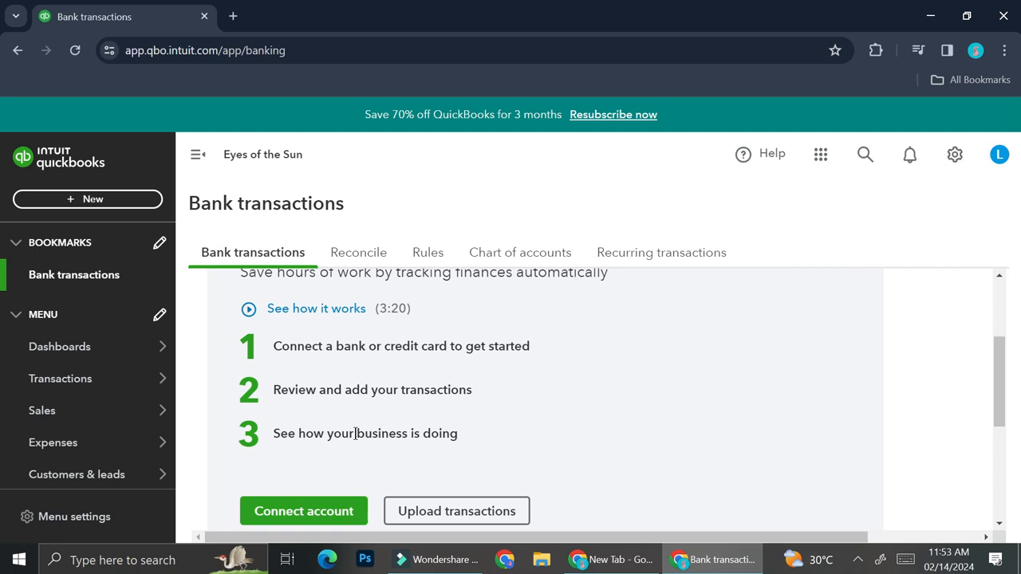
click(349, 254)
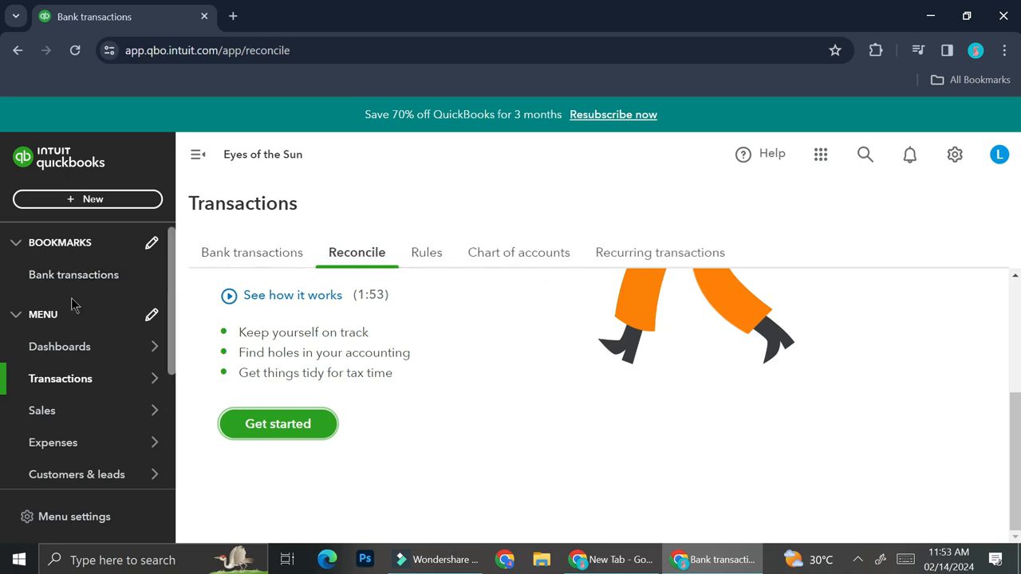
Step: Open the Sales overview page from the left menu
mouse_move(57, 373)
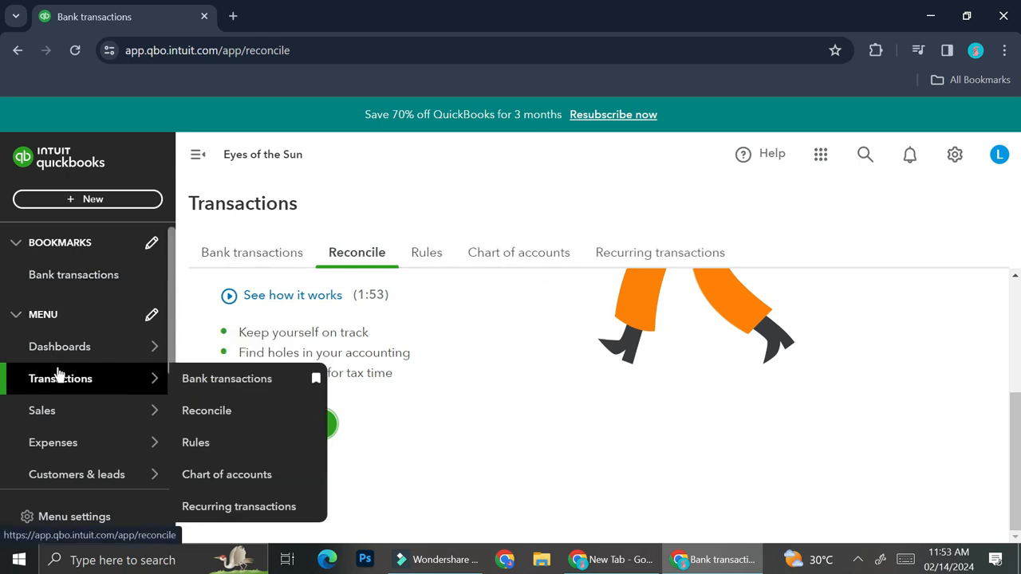
mouse_move(53, 411)
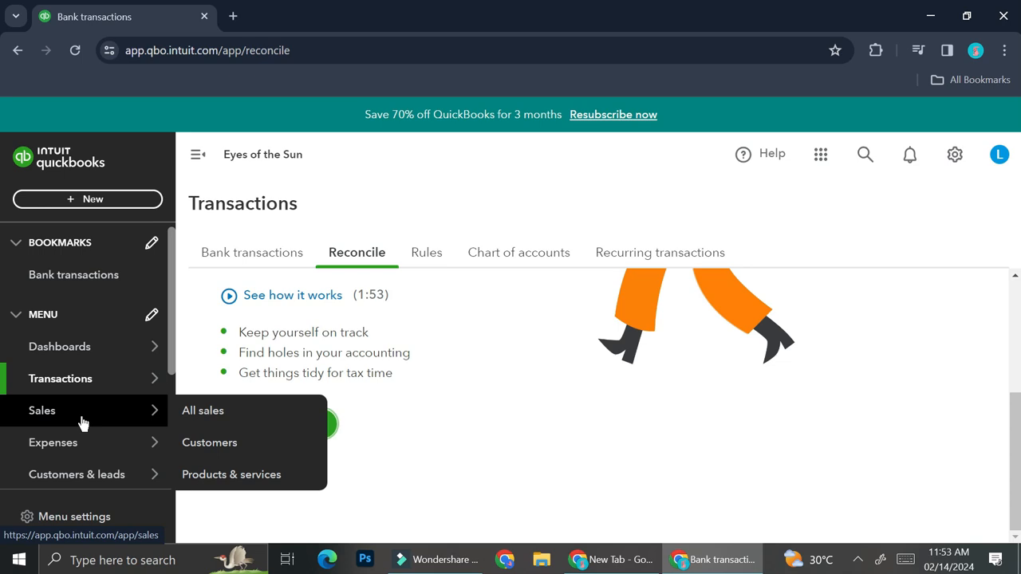
click(195, 413)
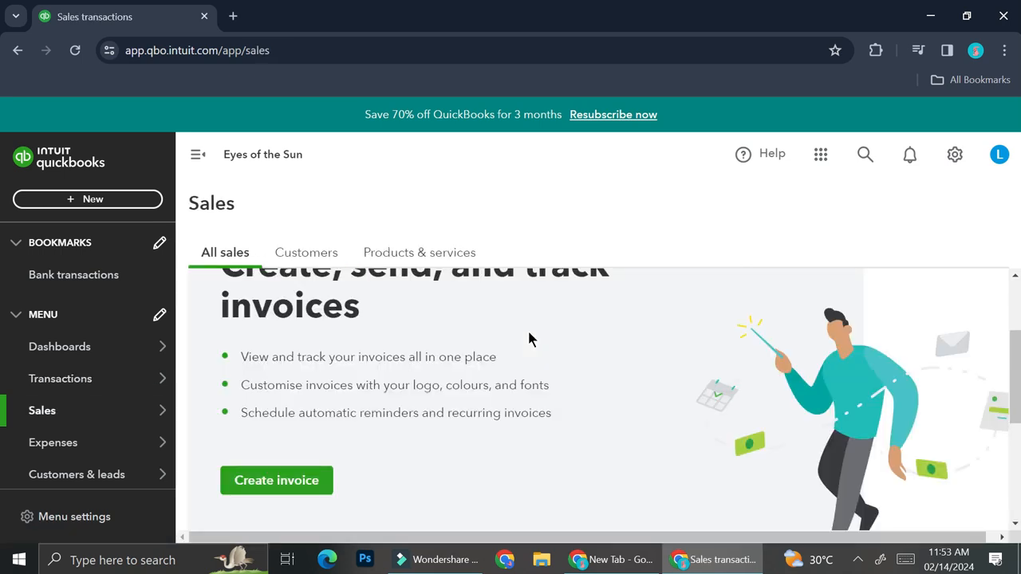
scroll(528, 339, up, 1)
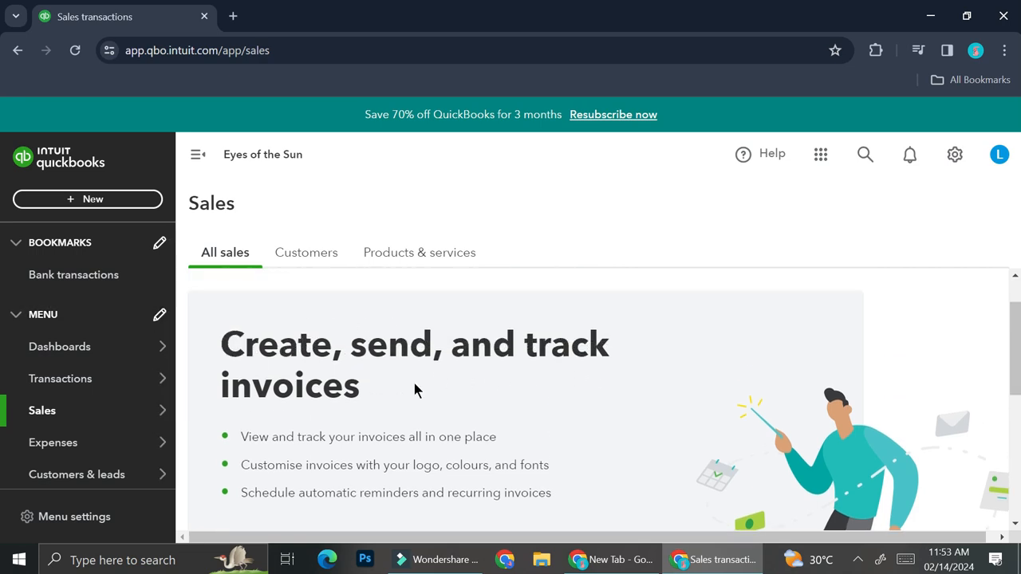
scroll(415, 390, down, 1)
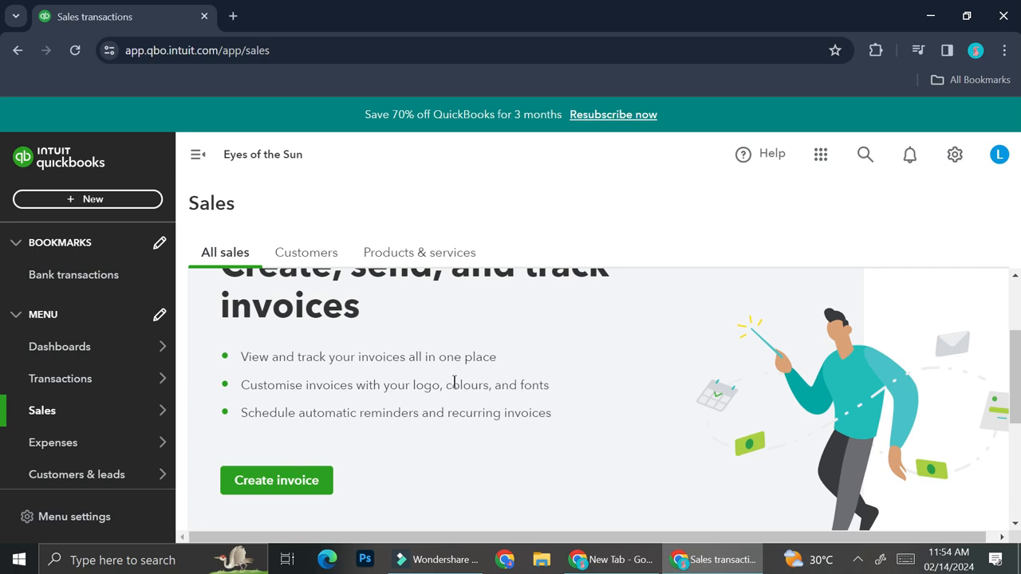
Step: Go to the Customers section of Sales and open a blank new-customer form
click(319, 252)
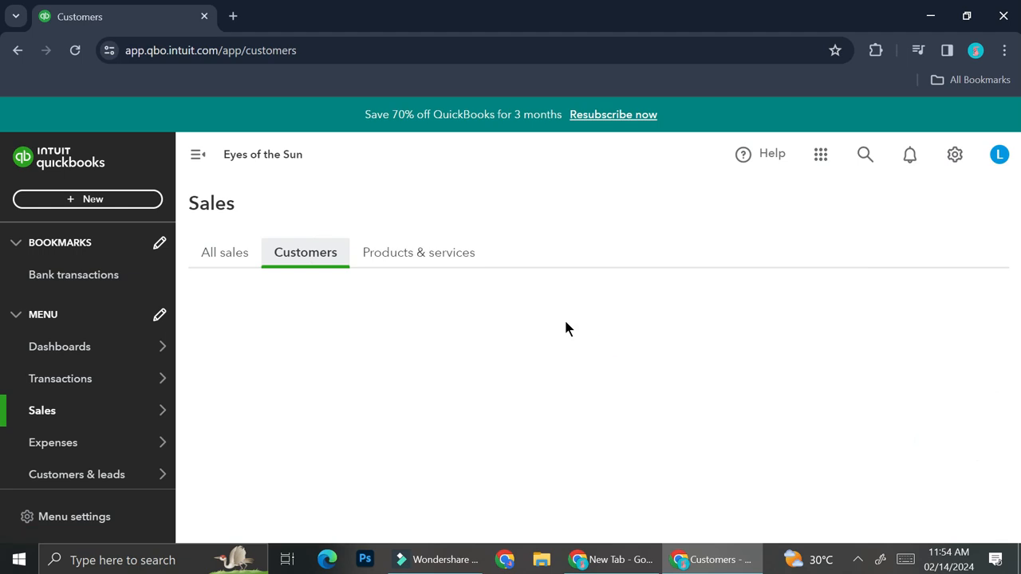
scroll(555, 330, down, 2)
scroll(556, 331, up, 1)
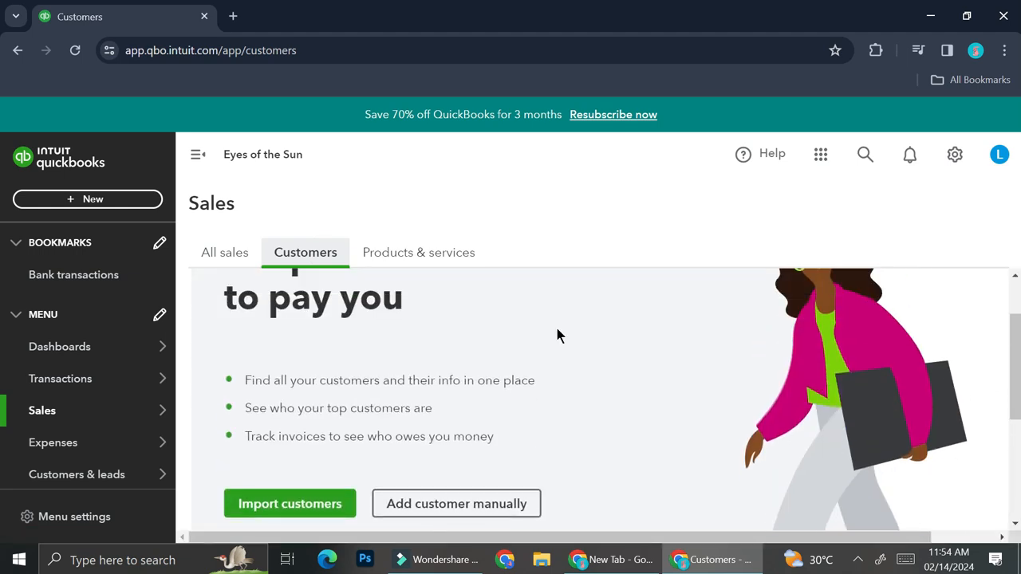
scroll(556, 333, up, 1)
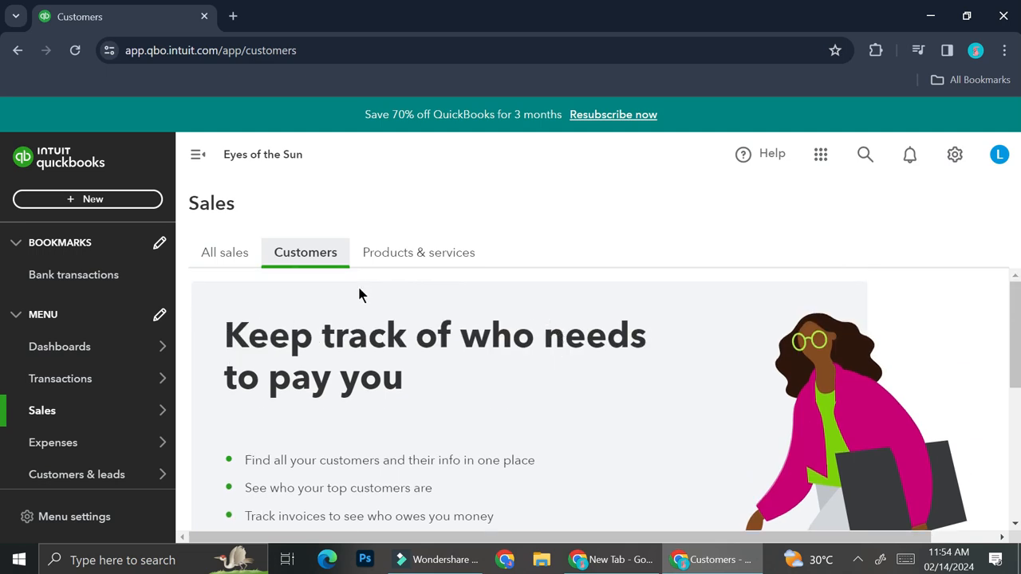
scroll(397, 335, down, 2)
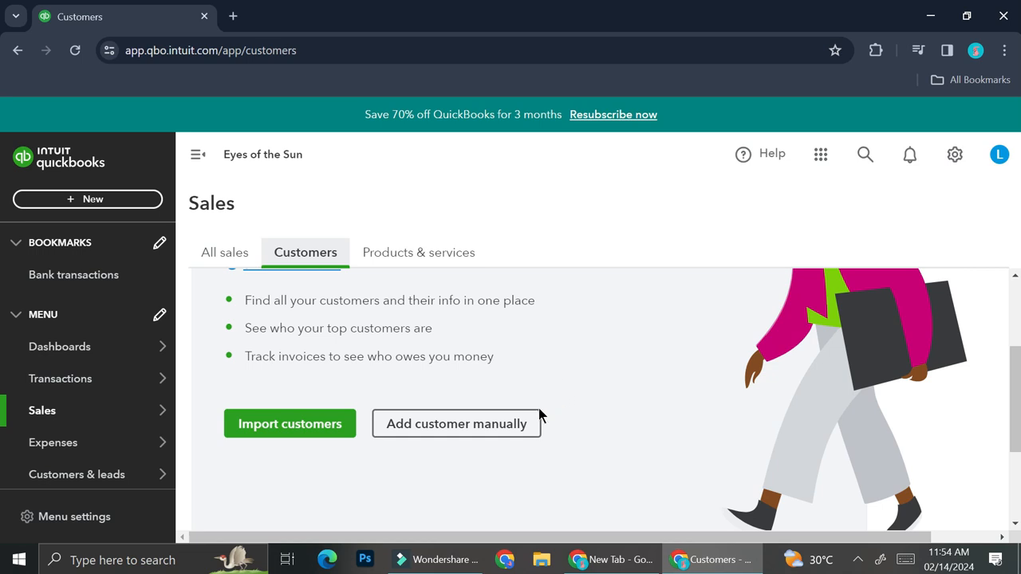
click(505, 422)
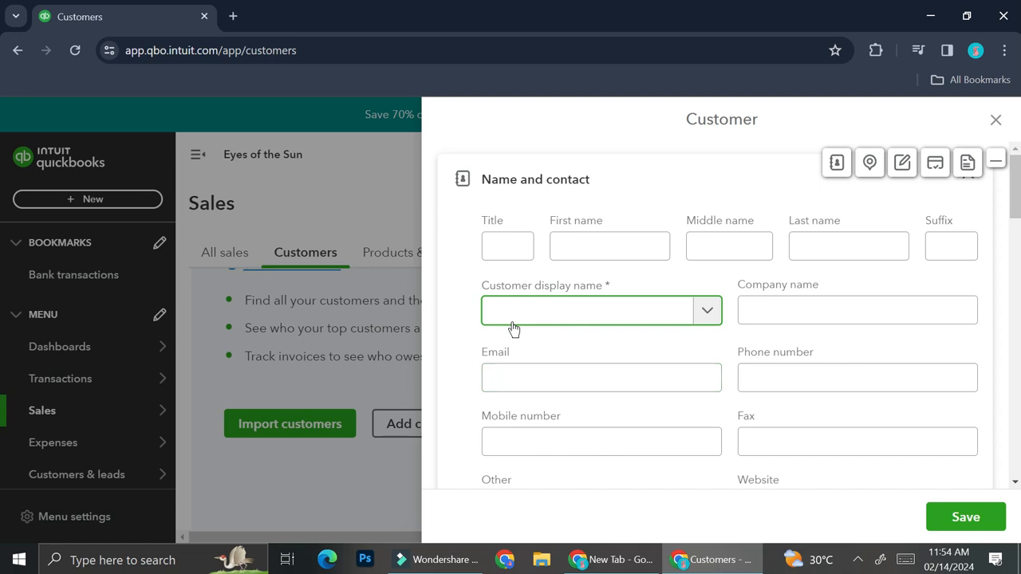
Step: Enter title Mrs and the customer's first, middle and last names, keeping the full titled name as display name
click(514, 251)
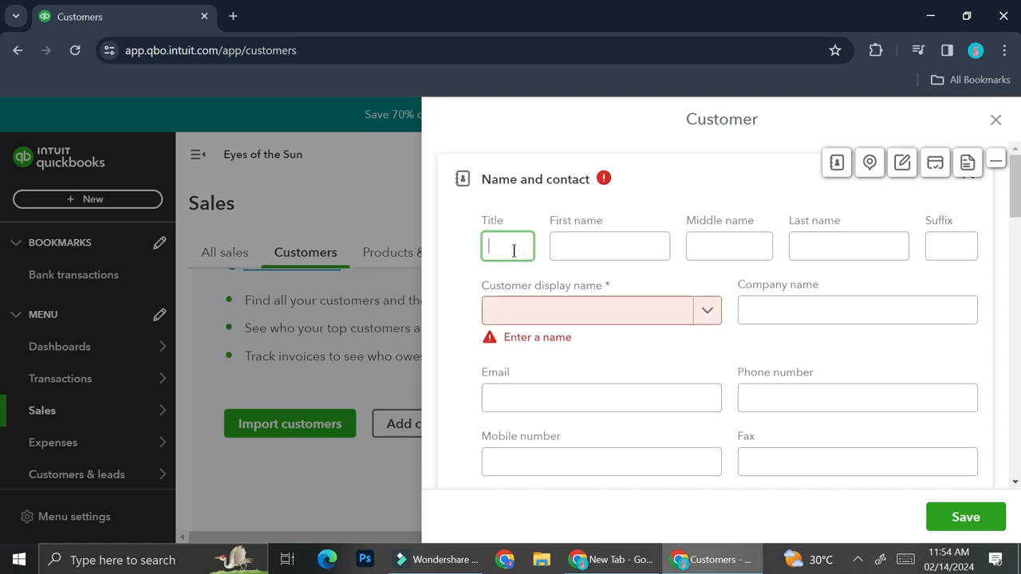
text(Mrs)
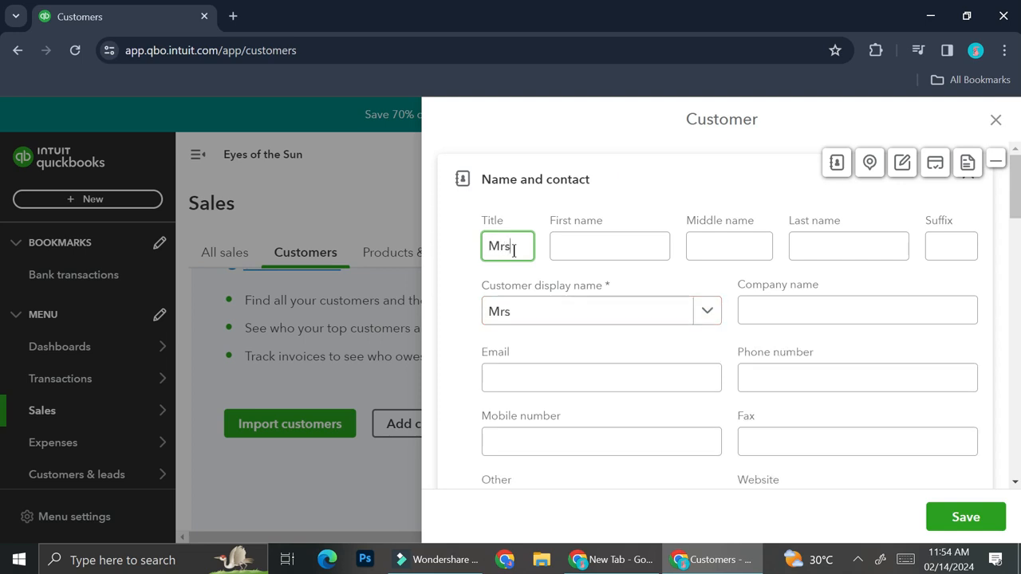
click(559, 250)
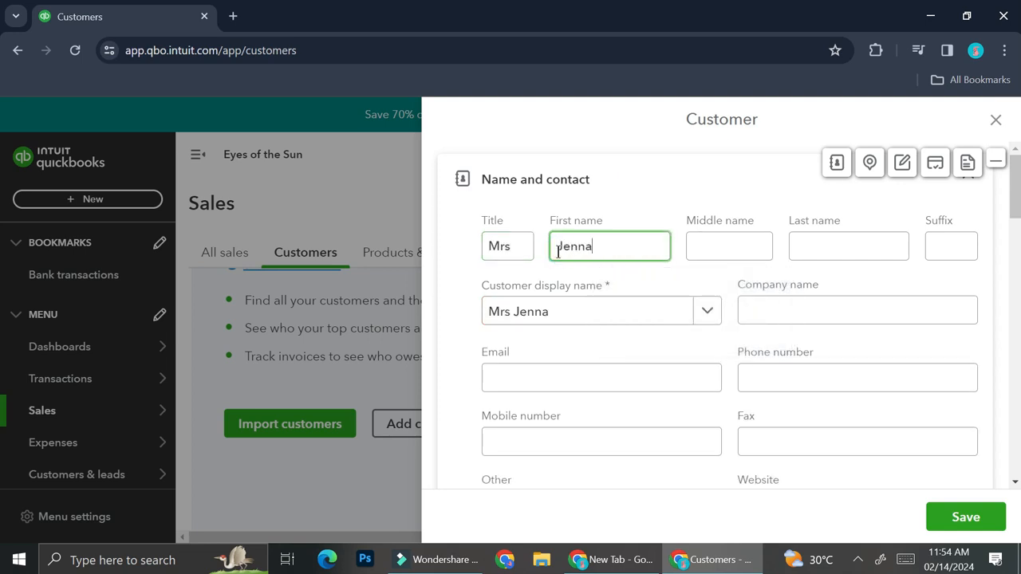
click(725, 244)
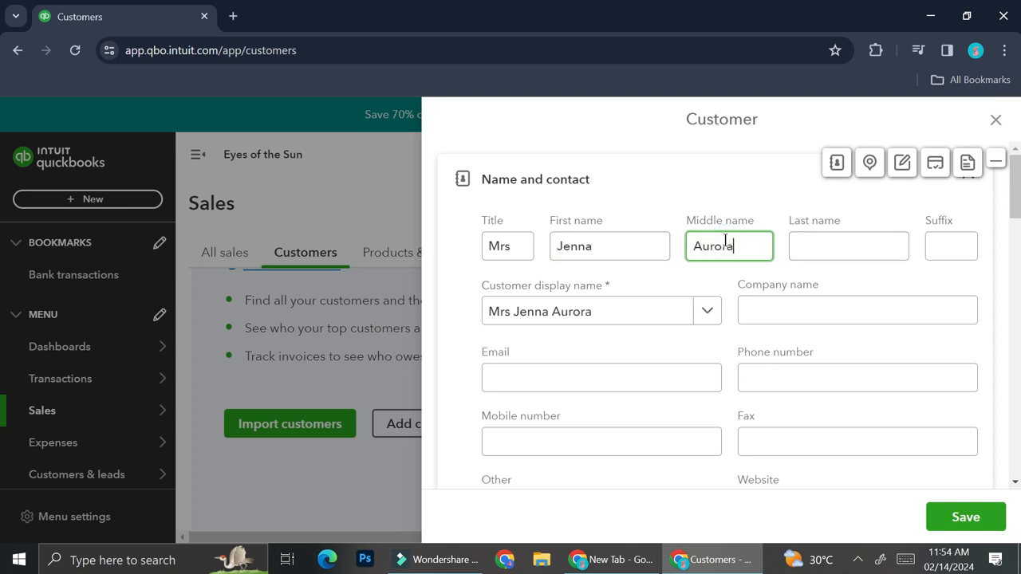
click(839, 243)
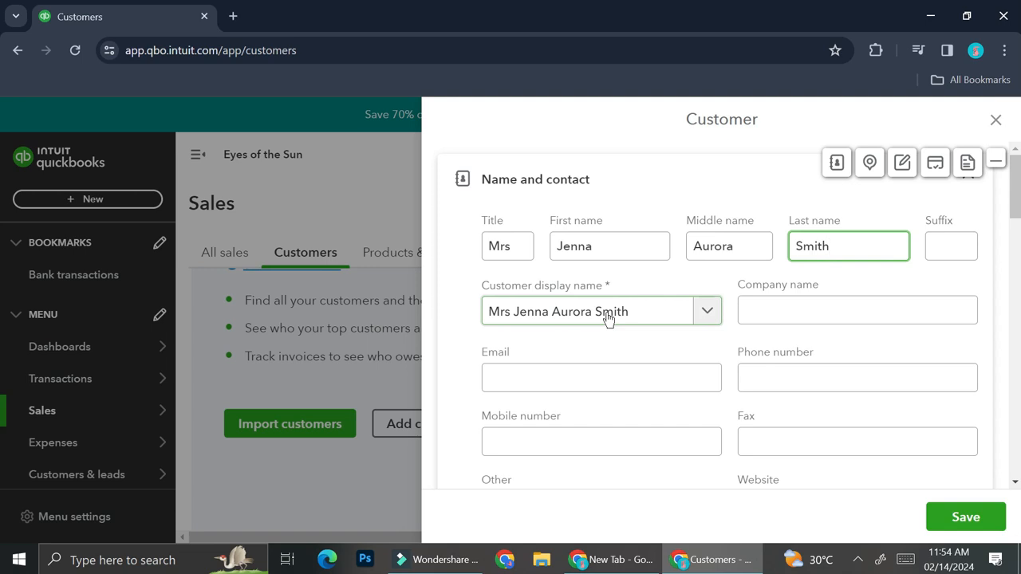
click(633, 311)
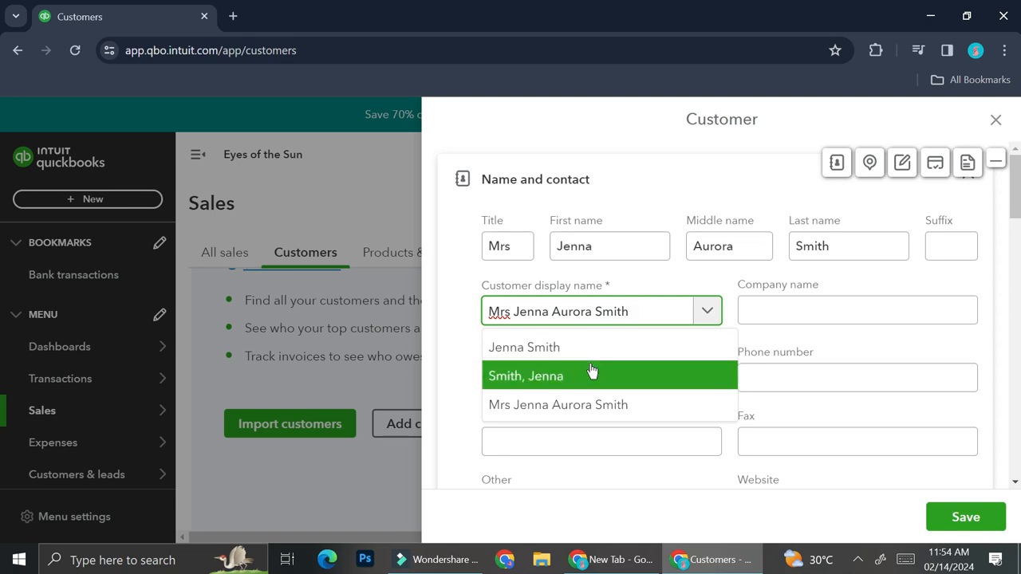
click(588, 405)
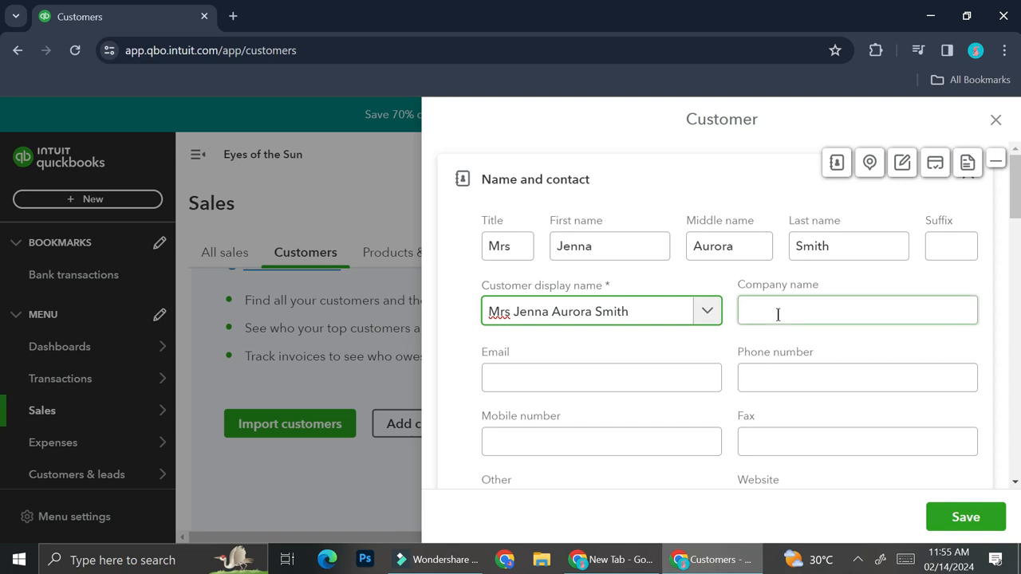
Step: Set company name 'White Co.' and add the note 'She loves the wispy lash design'
click(867, 301)
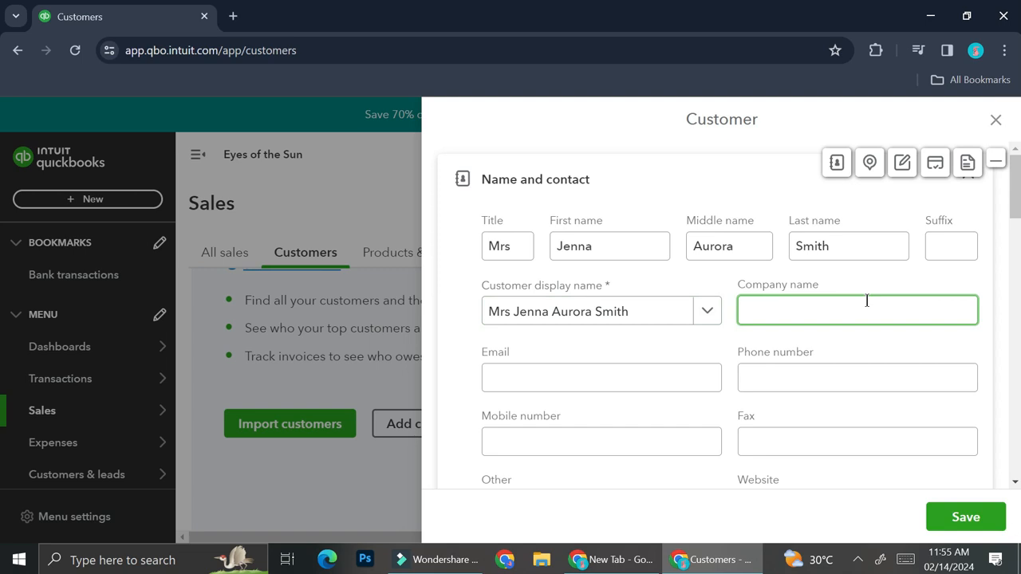
text(White Co.)
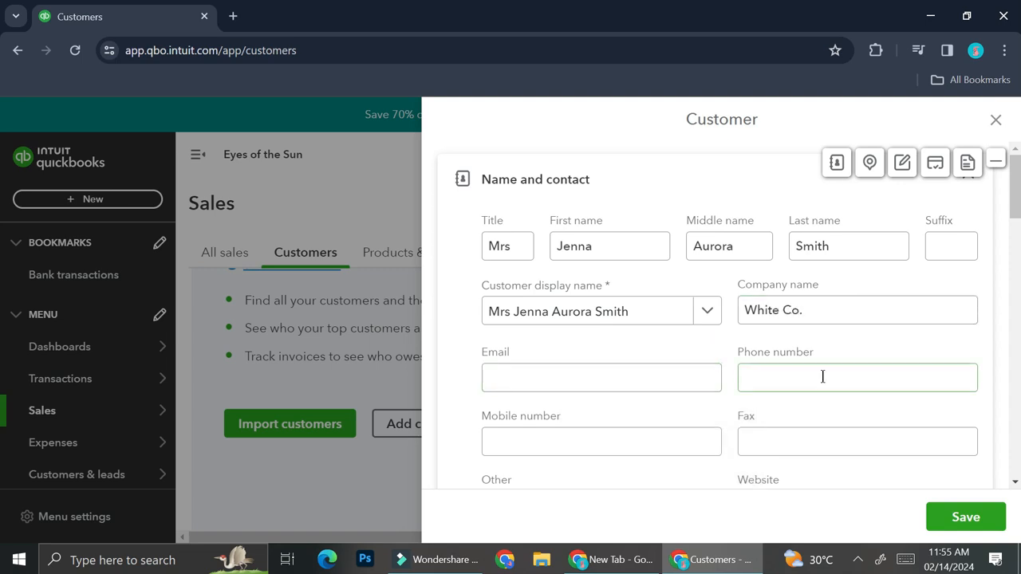
scroll(811, 449, down, 2)
scroll(670, 342, down, 7)
click(672, 348)
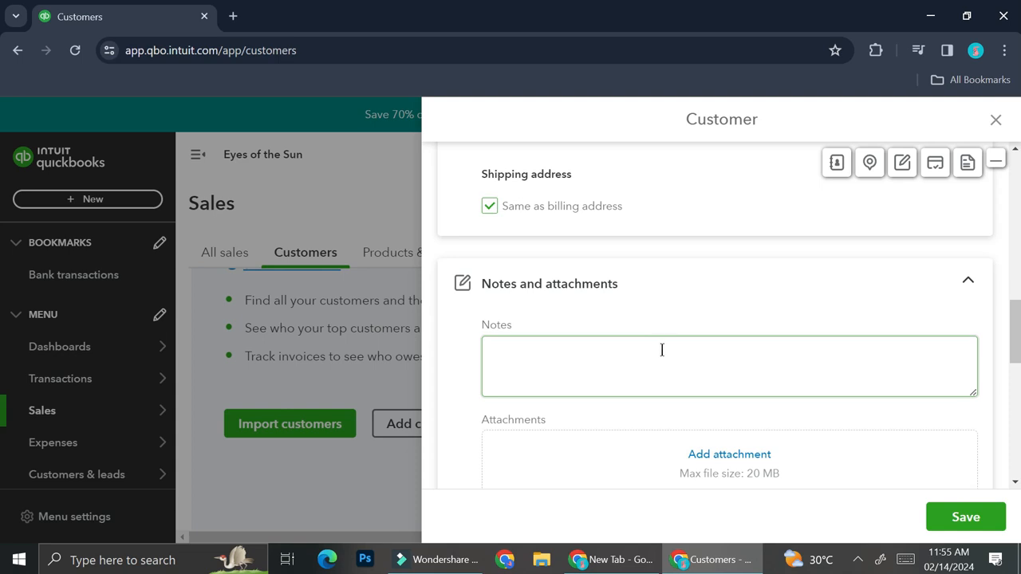
click(918, 426)
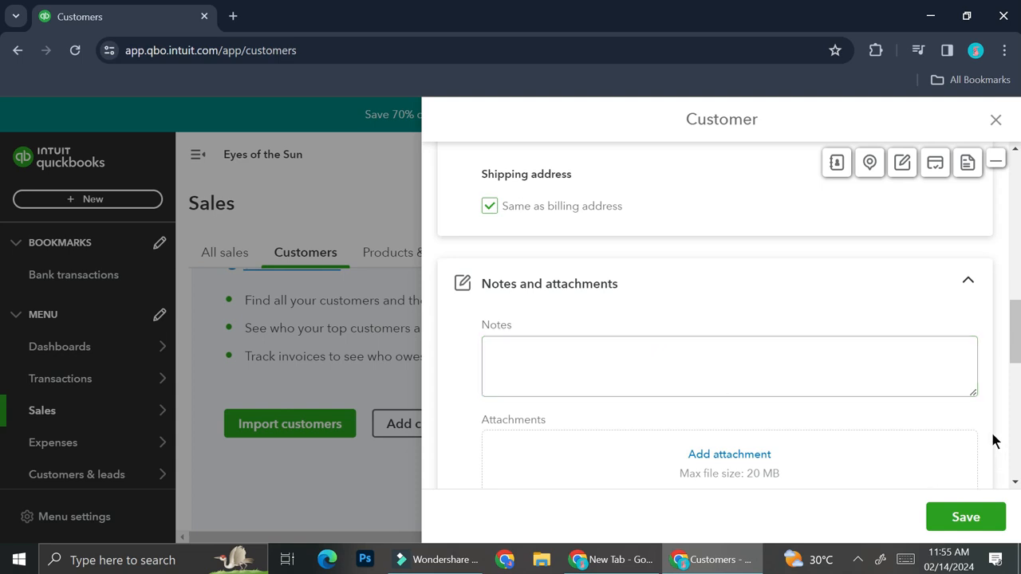
click(676, 387)
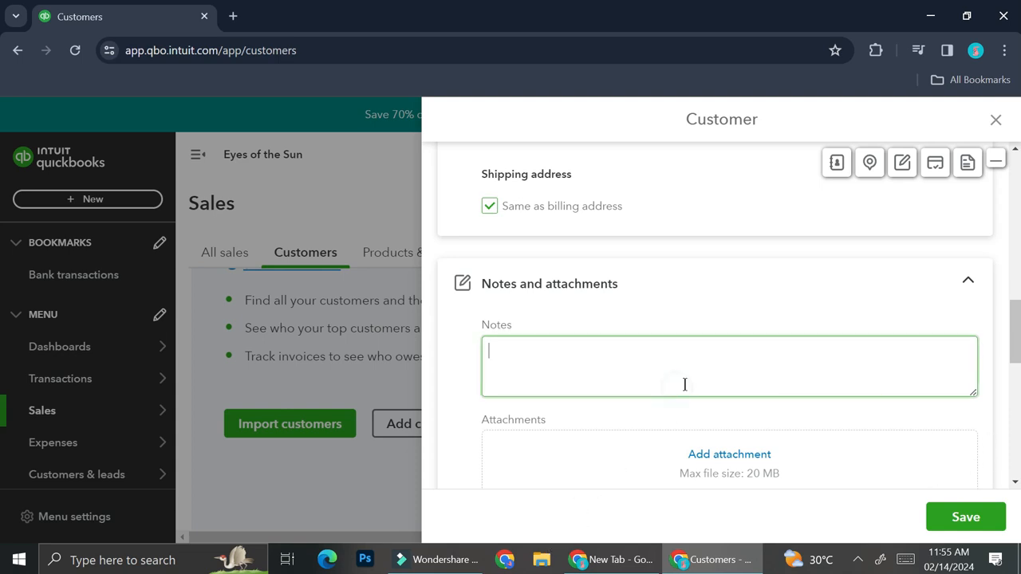
text(She ha)
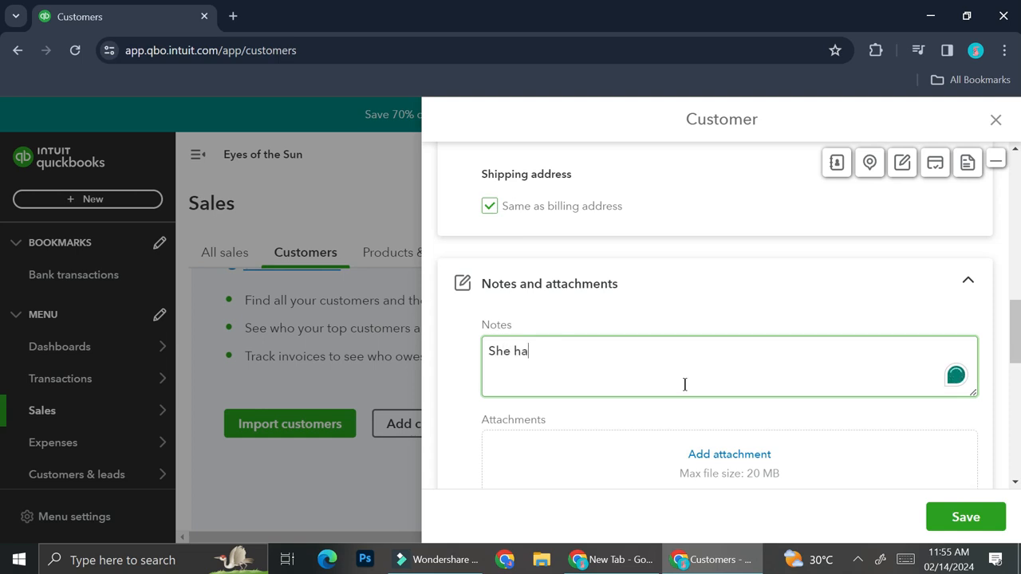
key(BackSpace)
key(BackSpace)
text(loves the)
text(wispy las)
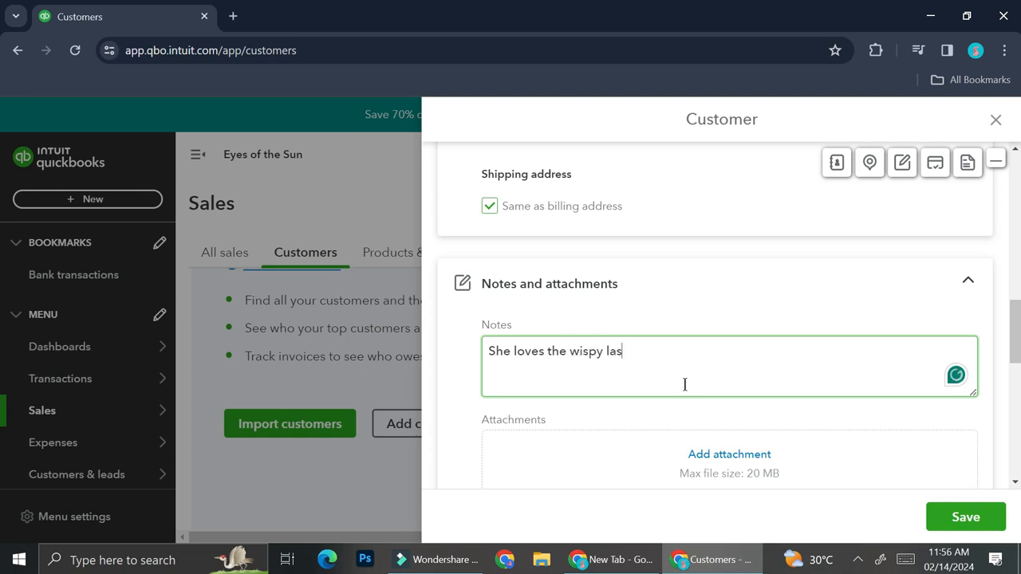
text(h design)
Step: Review the rest of the customer form and save the new customer
scroll(799, 309, down, 2)
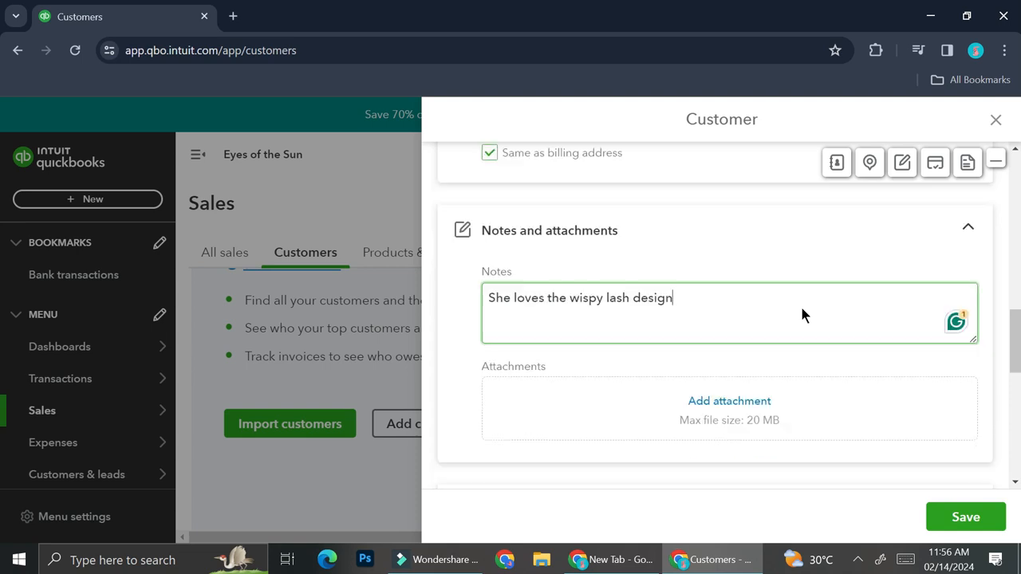
scroll(787, 335, down, 2)
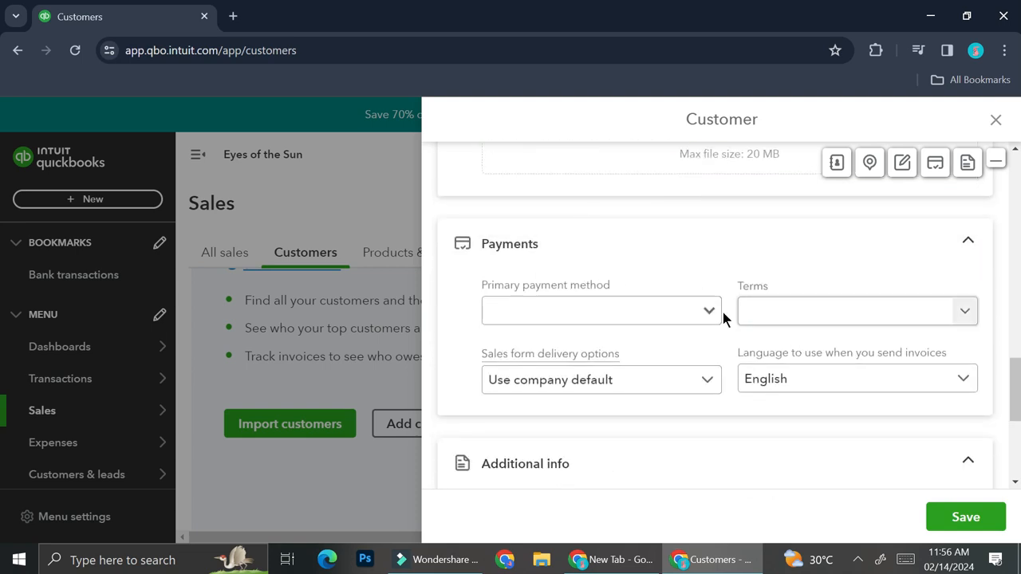
scroll(709, 308, down, 1)
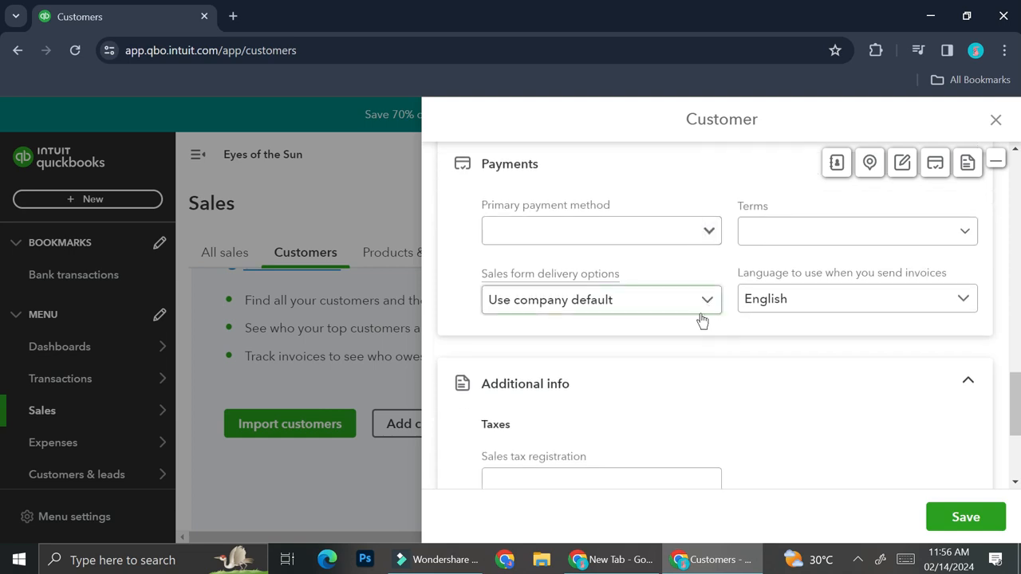
scroll(709, 306, down, 2)
scroll(691, 343, down, 1)
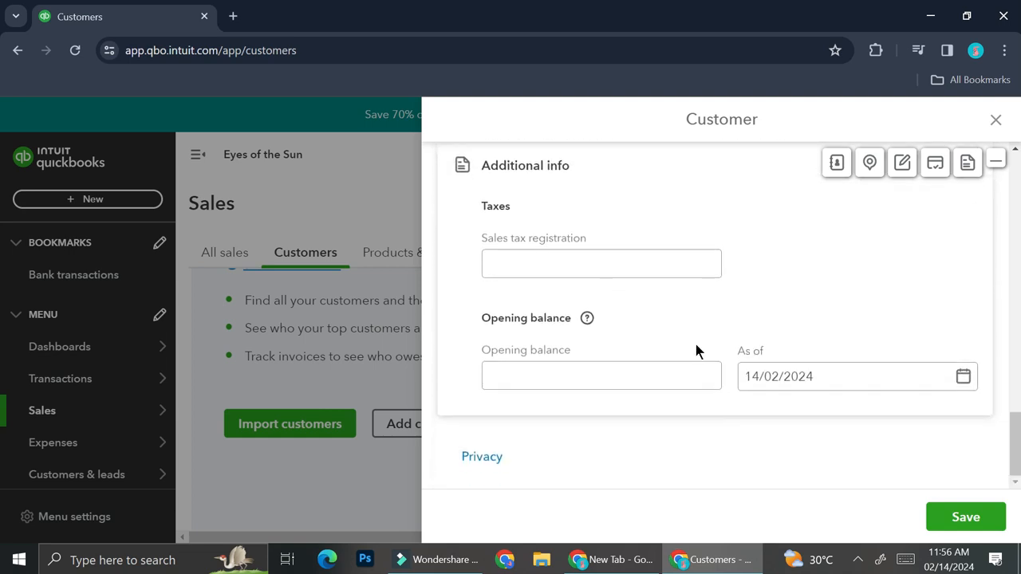
scroll(718, 366, up, 5)
scroll(738, 361, up, 10)
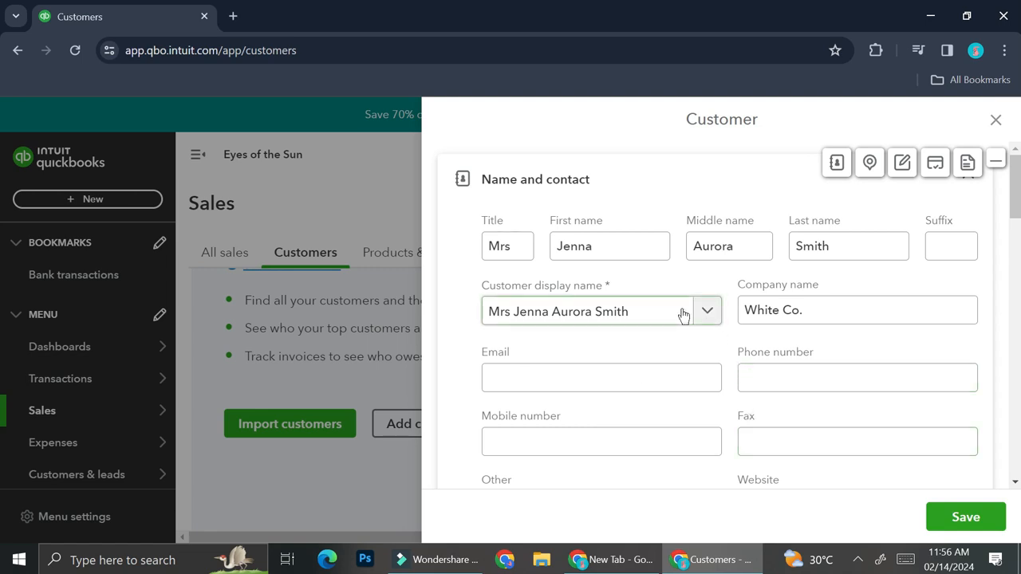
click(972, 523)
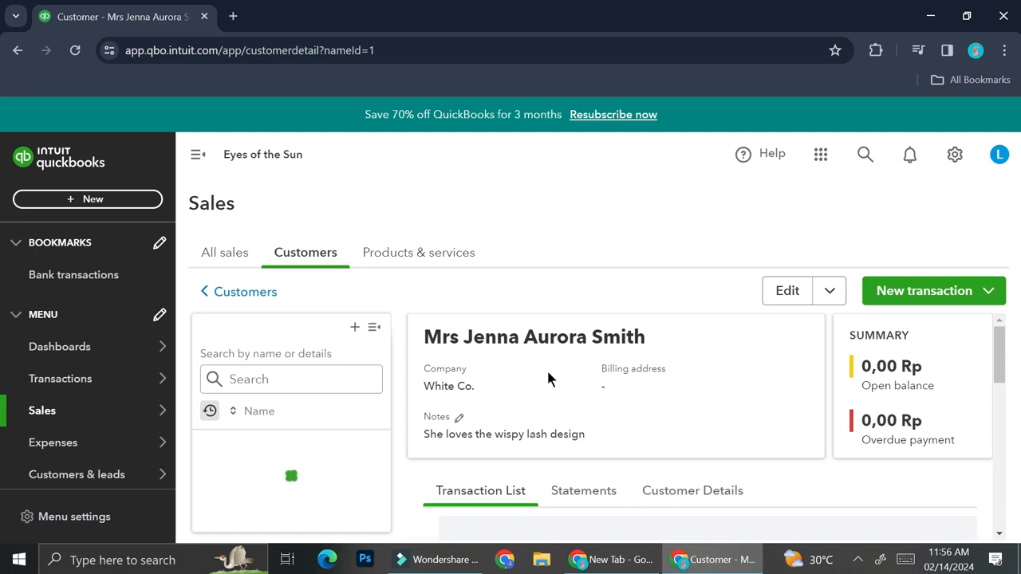
Step: From the saved customer's page, open the + New menu of records to create
scroll(631, 406, down, 3)
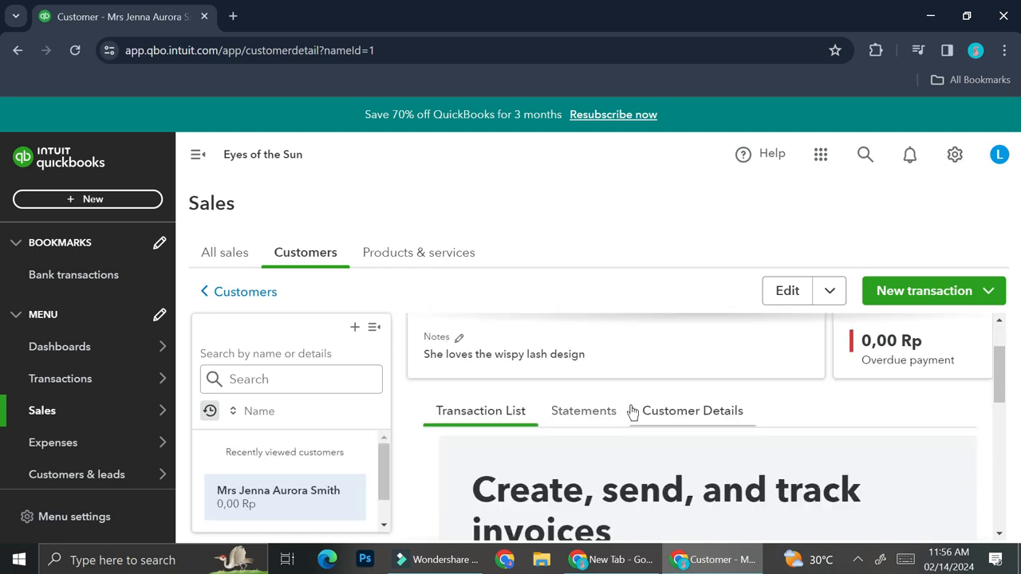
scroll(632, 406, up, 3)
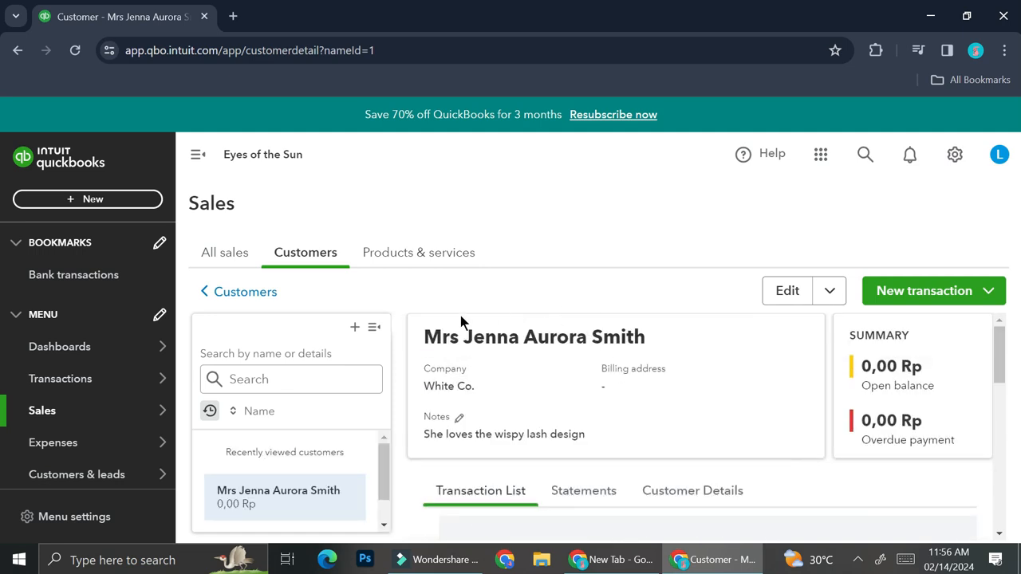
click(115, 201)
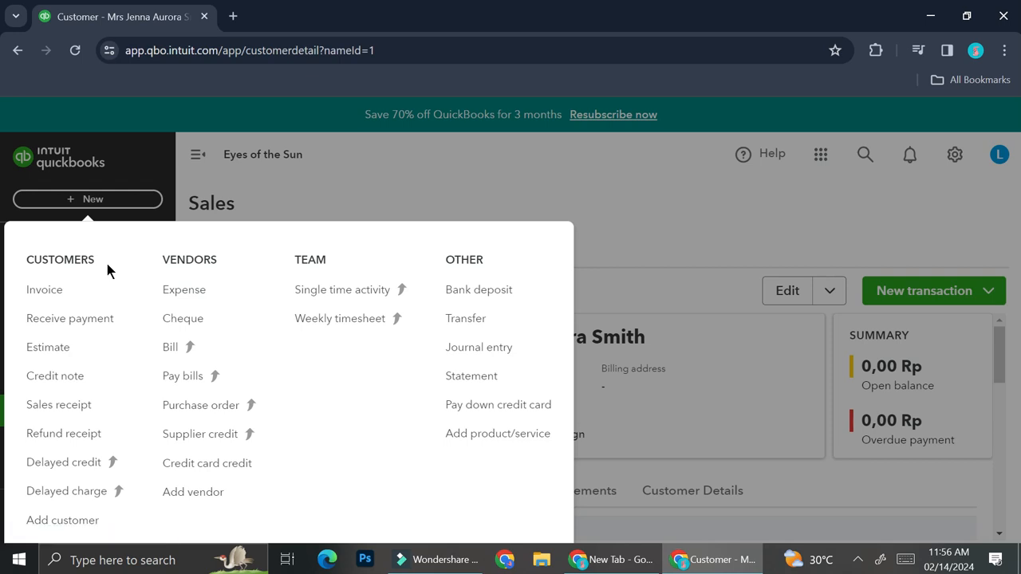
Step: Add another customer with the title Ms, then go to the customer list search
click(62, 526)
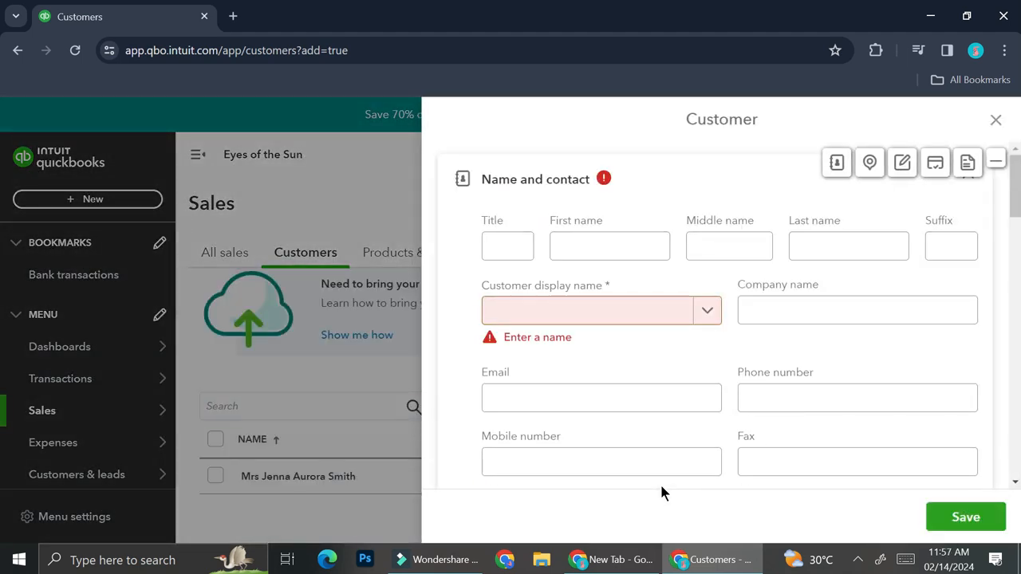
click(481, 241)
text(Ms)
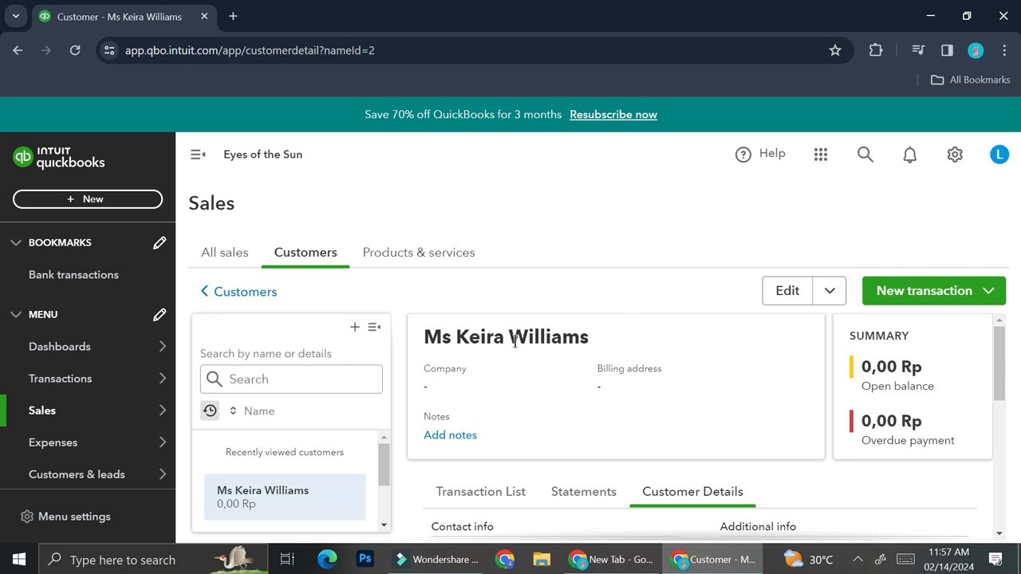
click(276, 375)
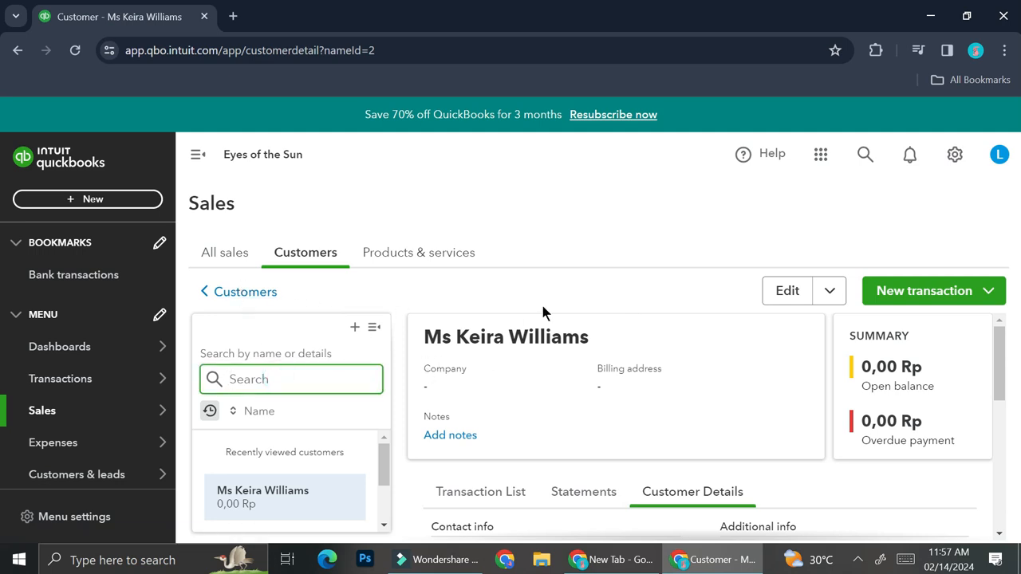
Step: Search for the first customer by last name, open their record, and start invoice 1001
text(smith)
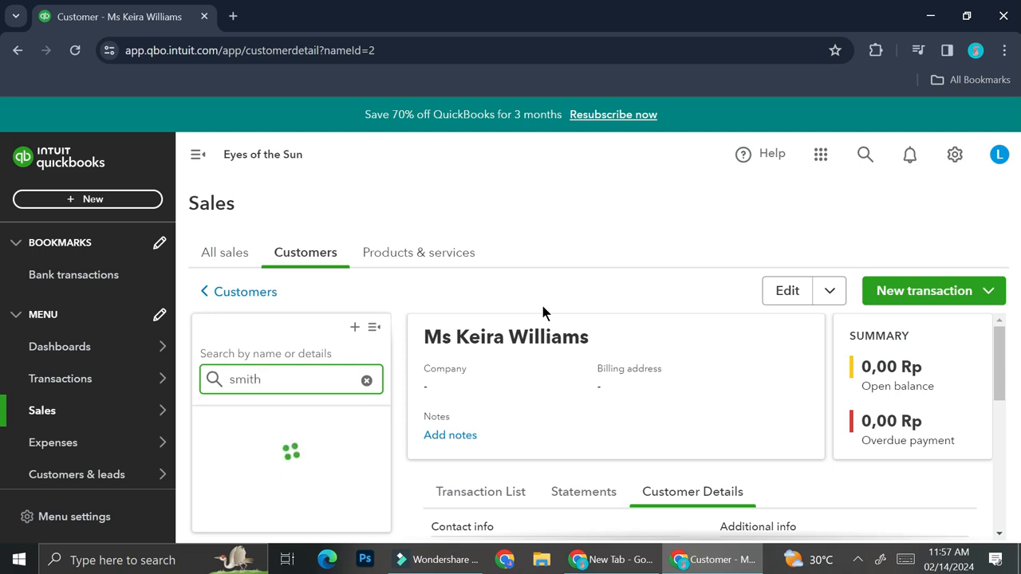
click(294, 428)
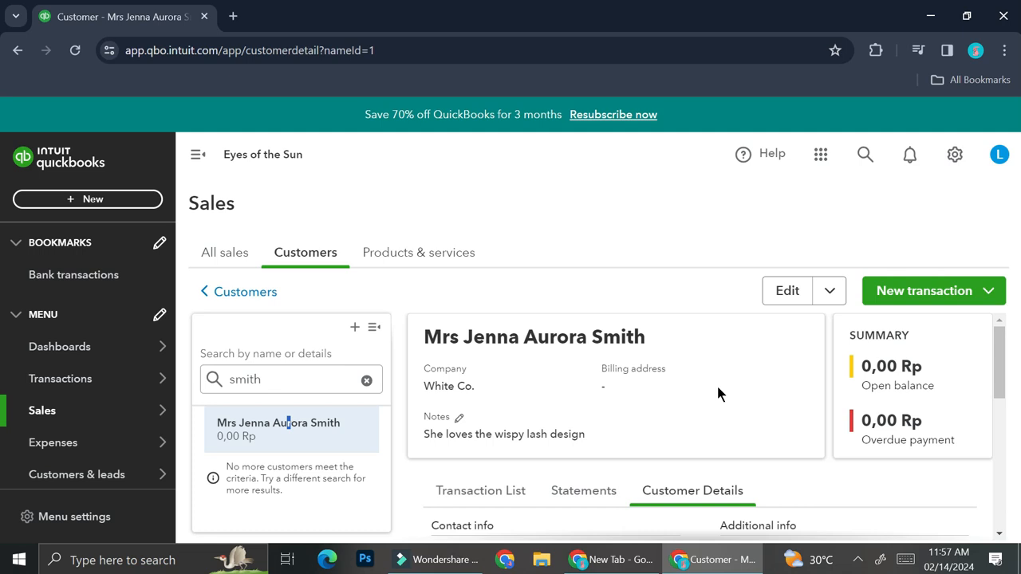
click(930, 294)
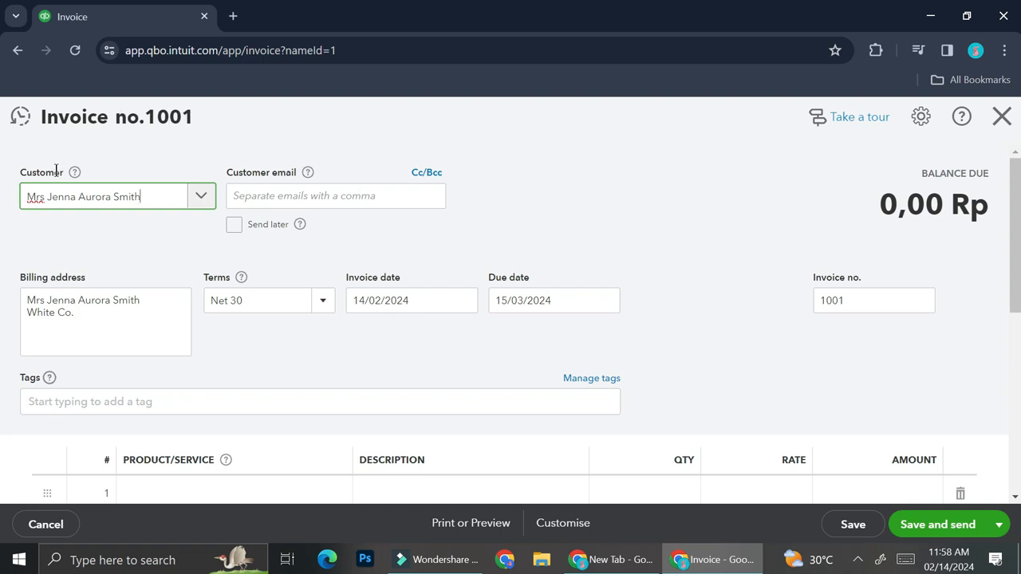
Step: Enter the customer's e-mail address in the invoice's Customer email field
click(354, 189)
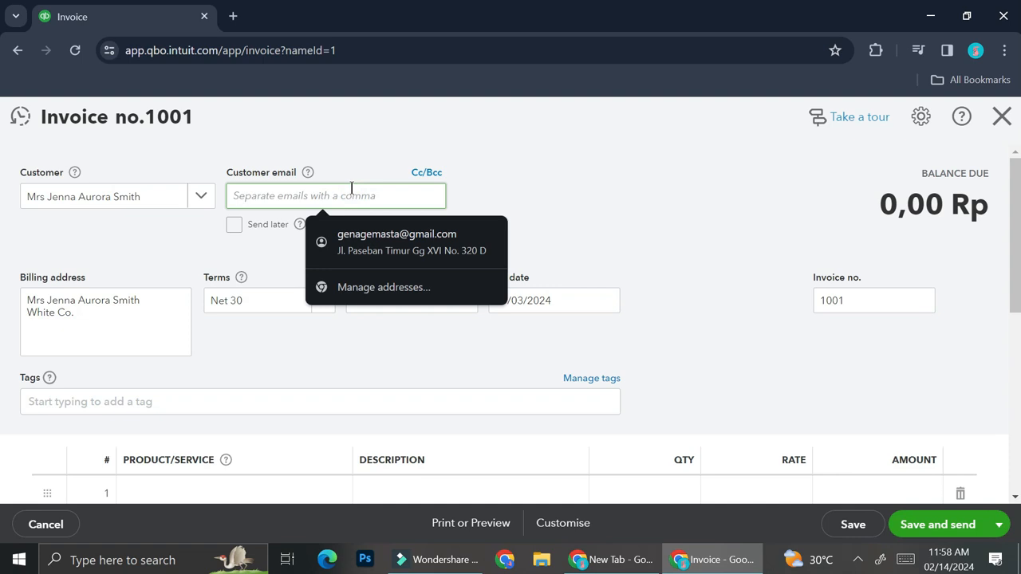
click(630, 254)
click(328, 188)
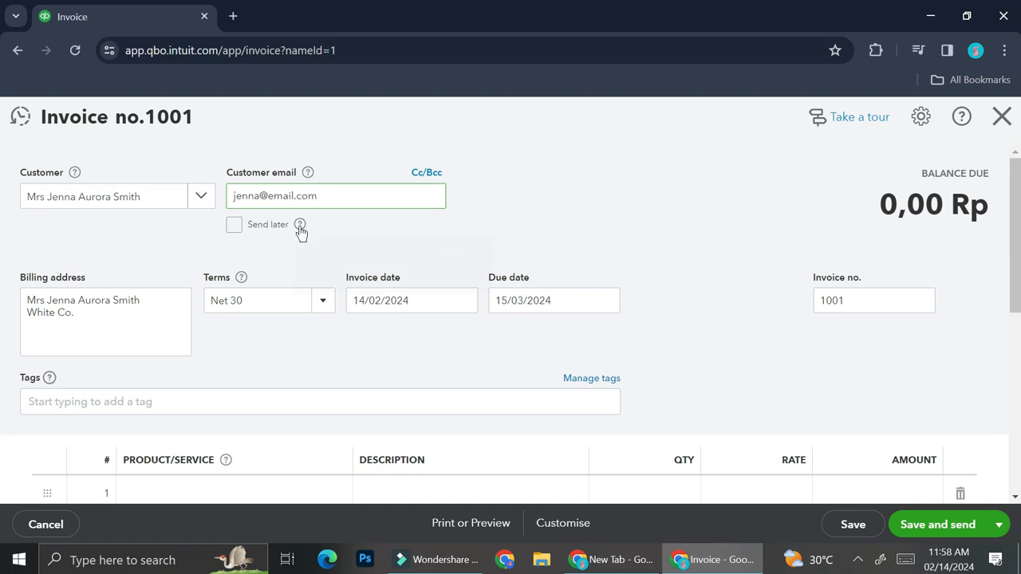
mouse_move(301, 230)
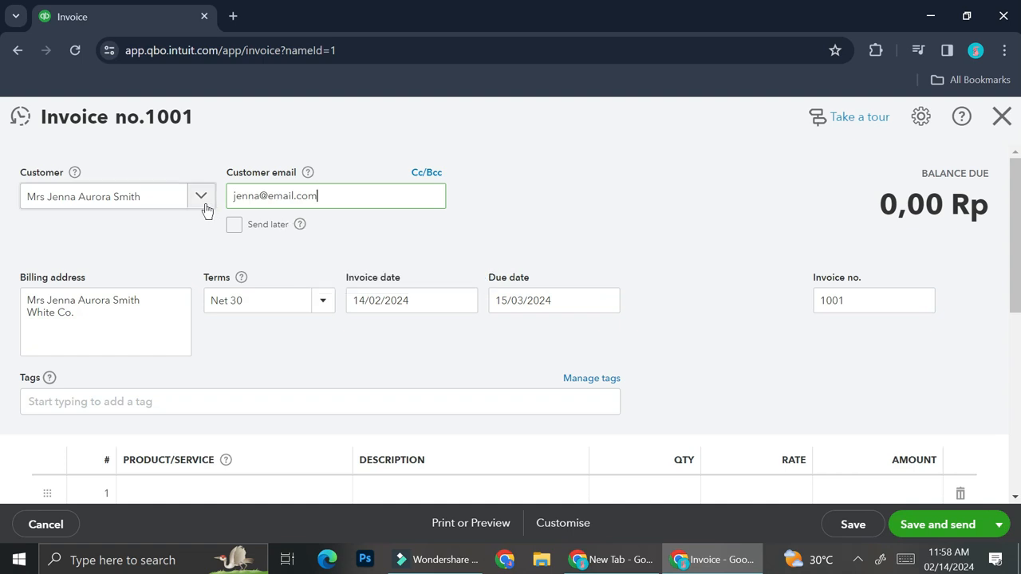
click(62, 311)
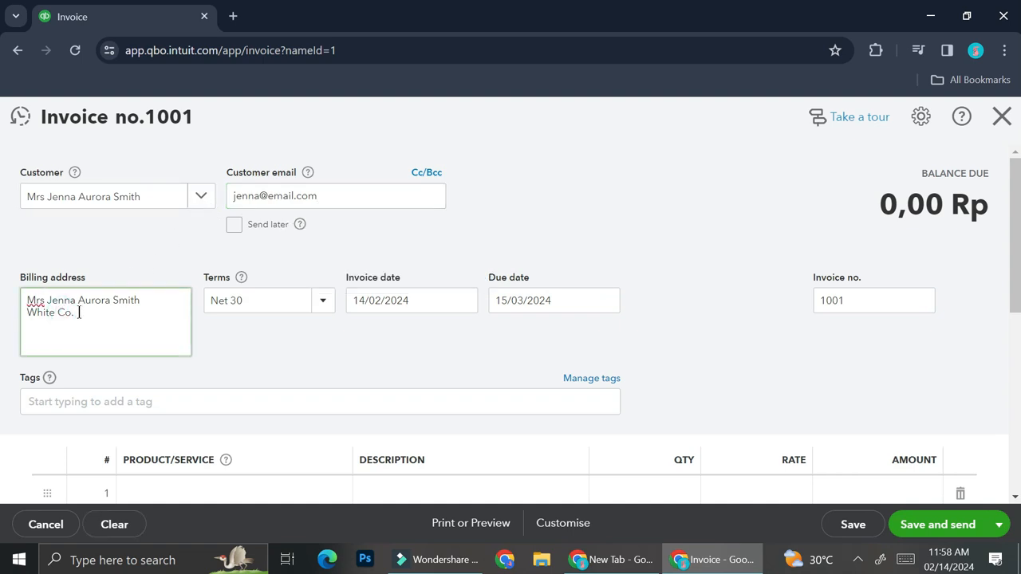
Step: Set the invoice terms to Due on receipt, then begin adding a tag
click(324, 302)
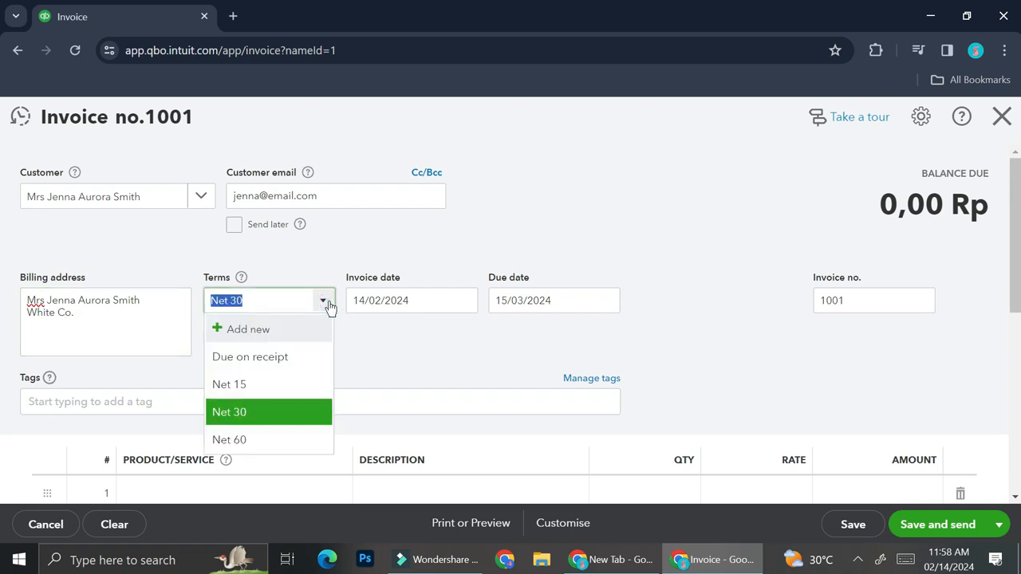
click(267, 356)
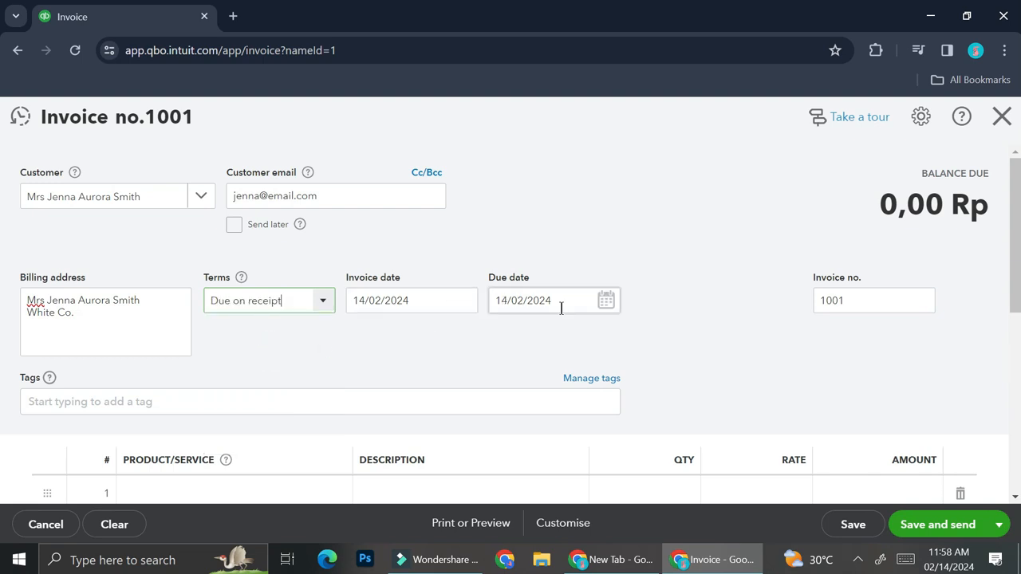
scroll(519, 311, down, 1)
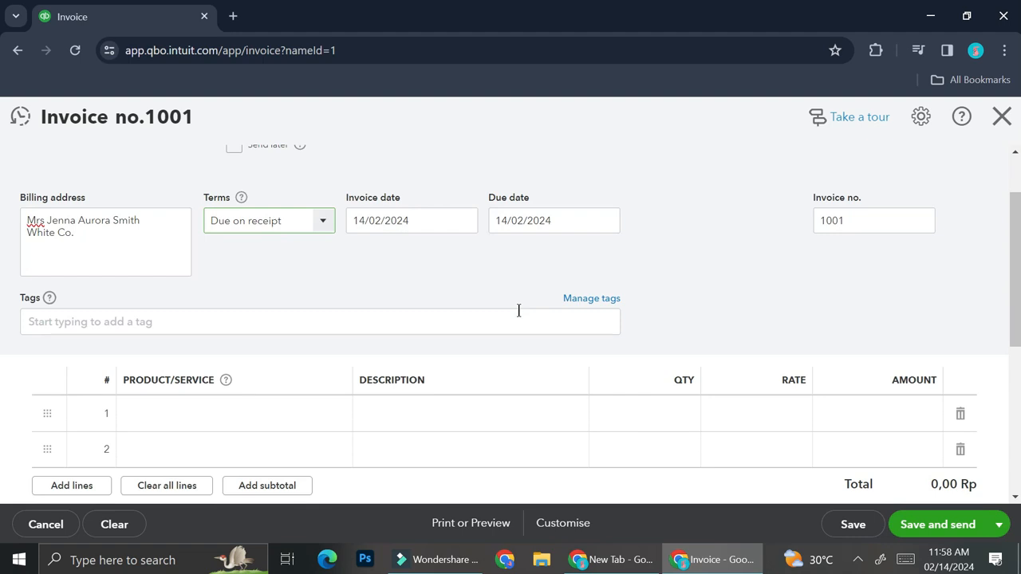
click(142, 318)
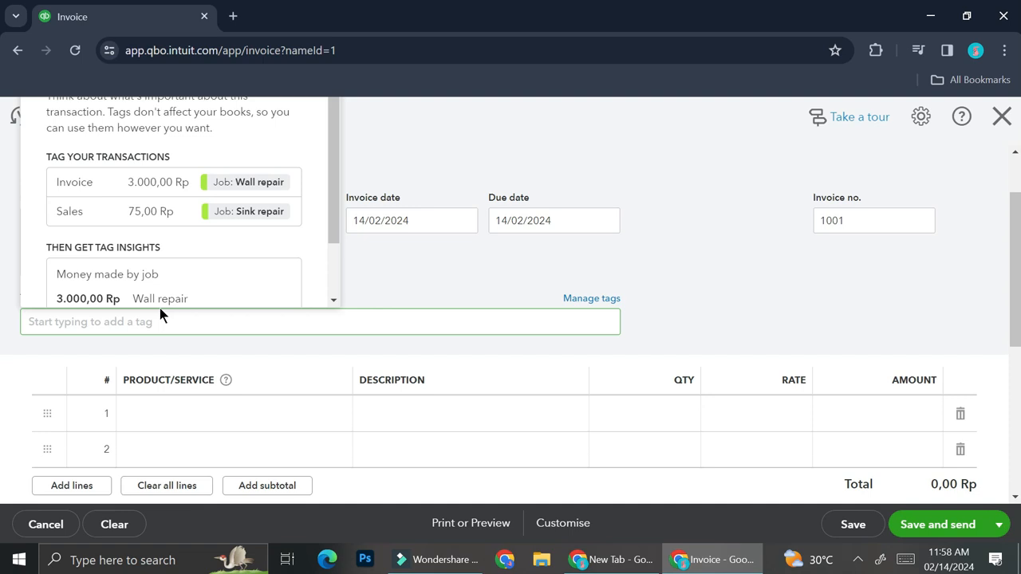
click(466, 279)
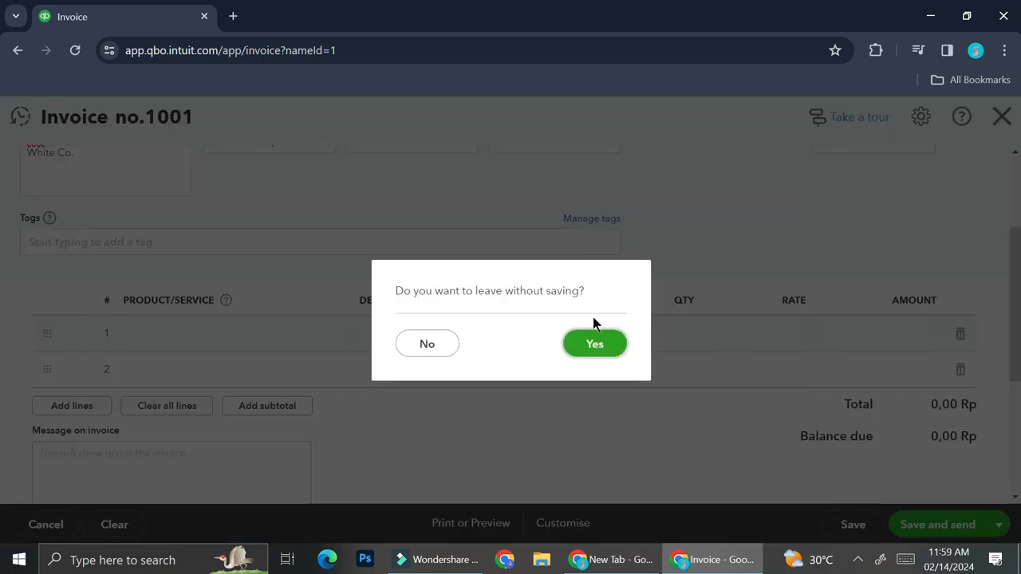
Step: Discard the invoice and start a new service named 'Single Lash with Easy Mapping'
click(590, 343)
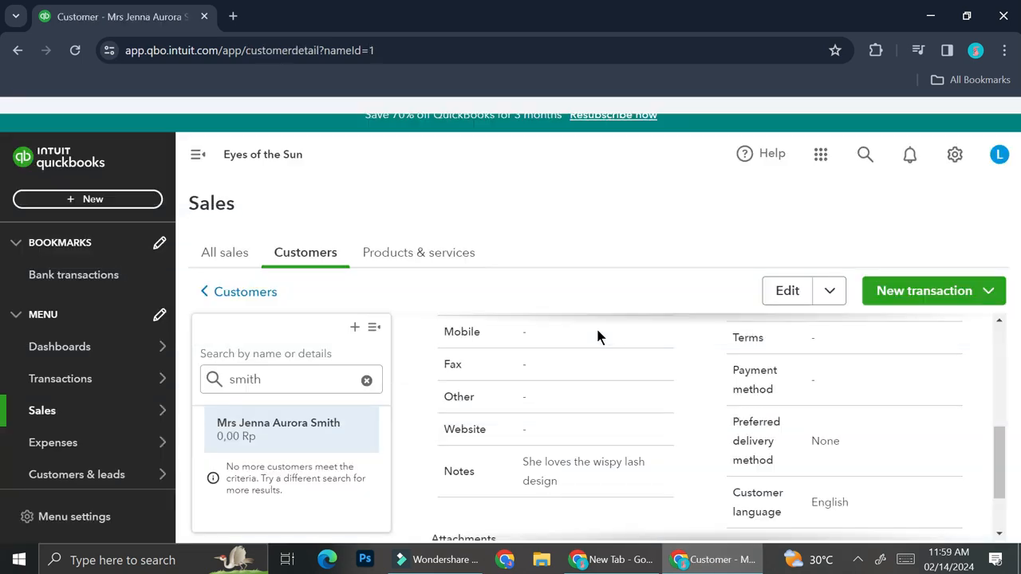
click(418, 252)
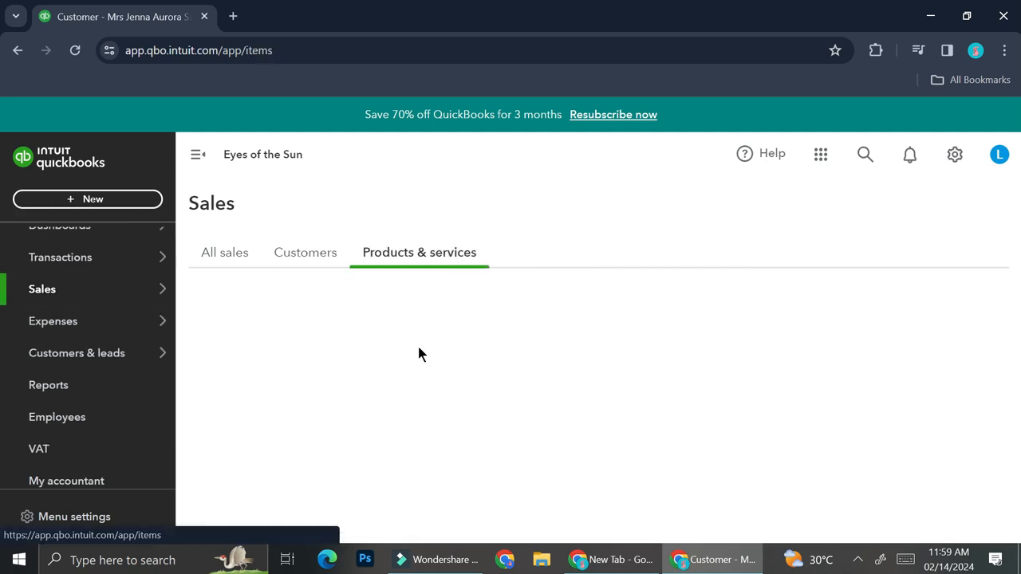
scroll(551, 399, down, 1)
click(570, 469)
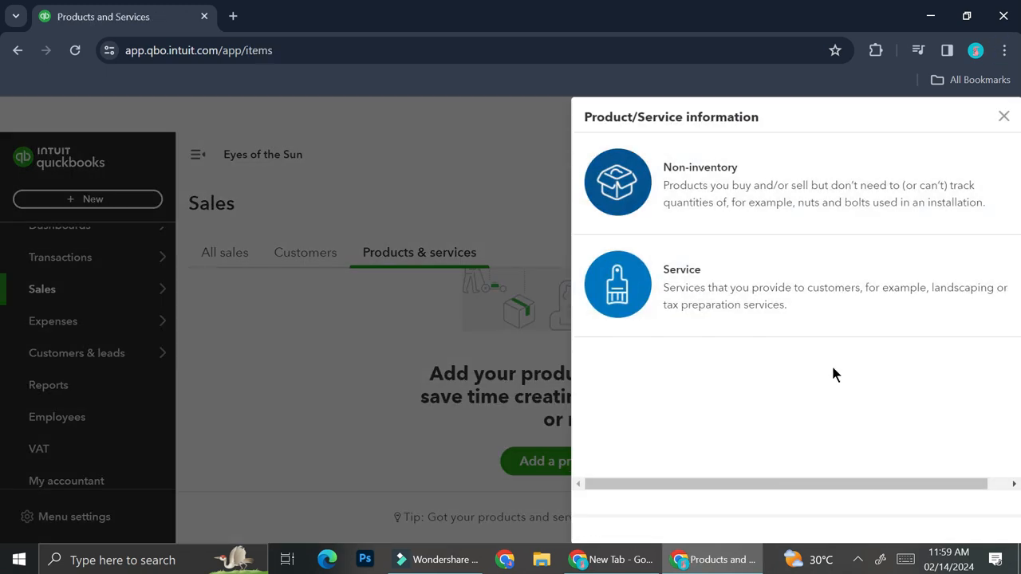
click(728, 320)
text(Single Lash with Easy Mapping)
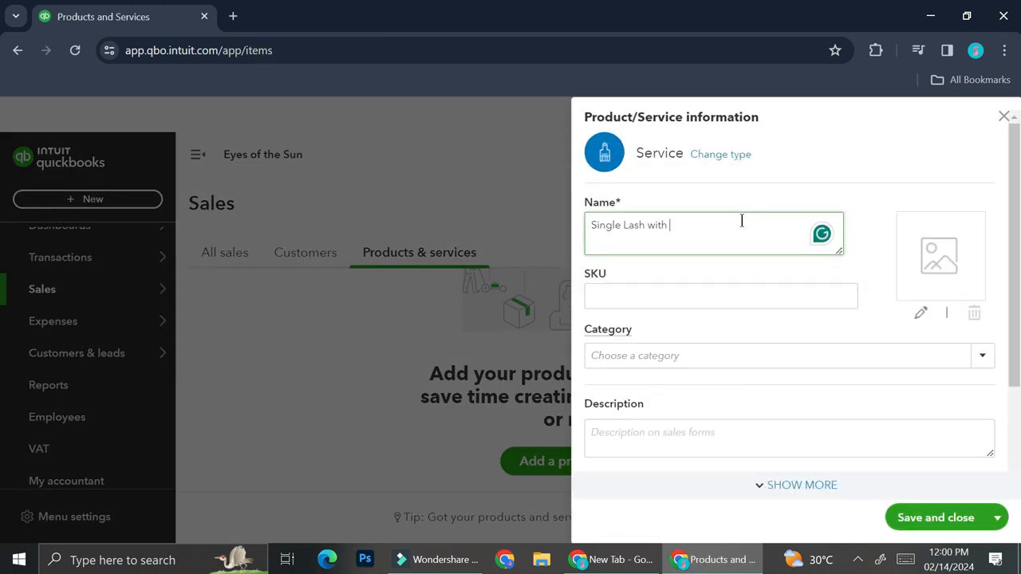
click(747, 296)
Step: Create and assign a new category named 'Easy Mapping' for the service
click(761, 355)
scroll(761, 354, down, 1)
click(786, 277)
click(803, 294)
text(Single Lash)
drag(713, 469, 610, 466)
text(Easy Mapping)
key(Return)
Step: Add the description 'Single cat eye lash extension' and a sales price of 50
click(693, 358)
text(Single cat eye lash extension)
scroll(693, 374, down, 1)
click(722, 369)
text(50)
key(Tab)
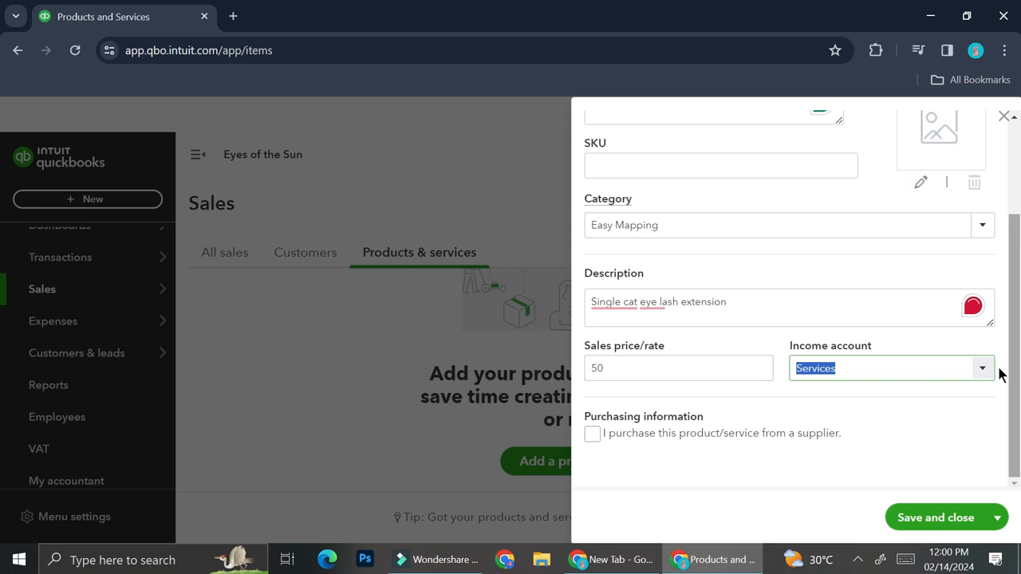
Step: Keep Services as the income account and save the new service item
click(985, 369)
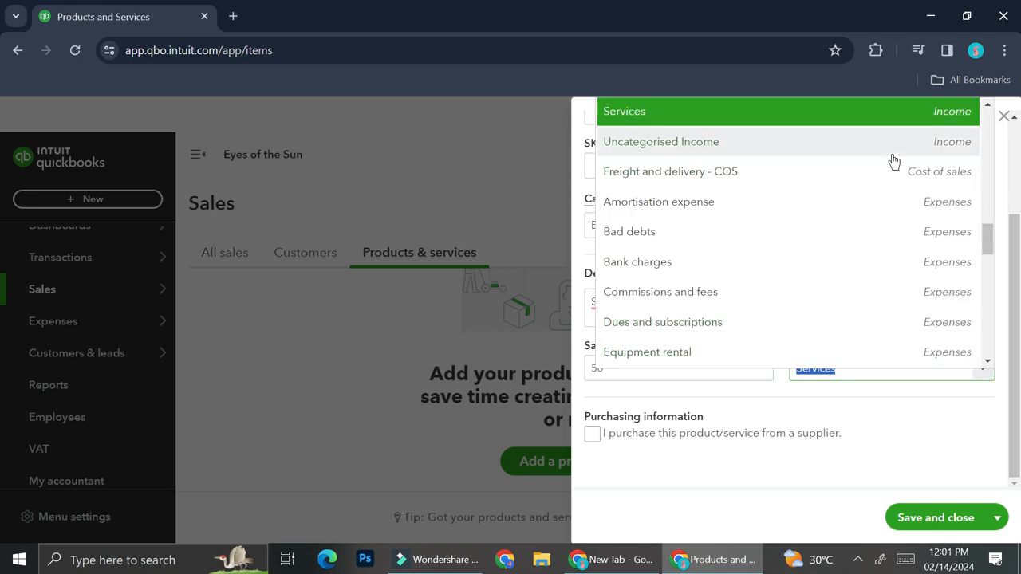
scroll(875, 218, down, 3)
scroll(842, 320, up, 5)
scroll(816, 248, up, 5)
scroll(797, 257, down, 5)
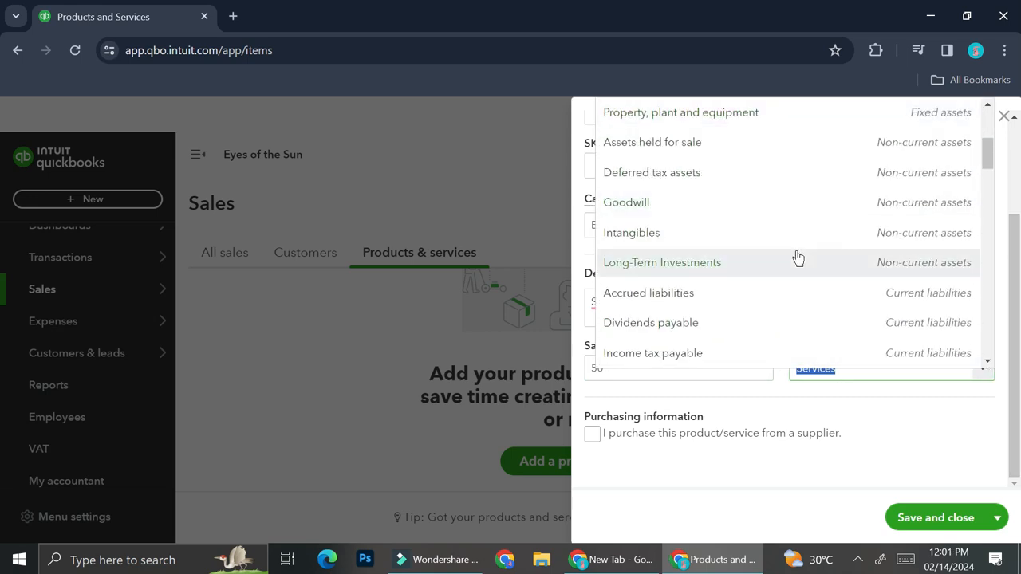
click(637, 314)
click(936, 517)
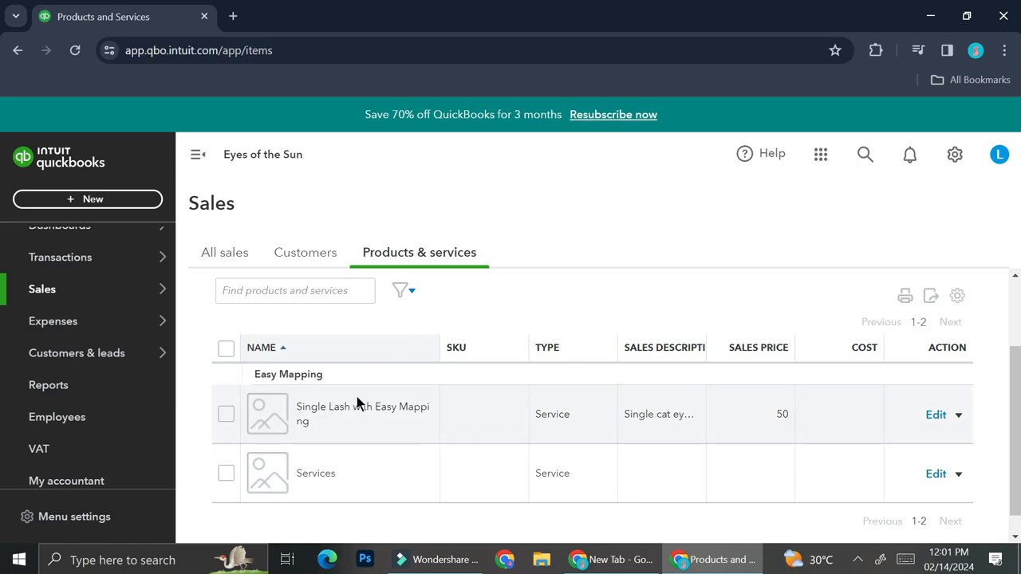
Step: Open the Apps overview page from the sidebar and scroll through it
scroll(137, 408, down, 1)
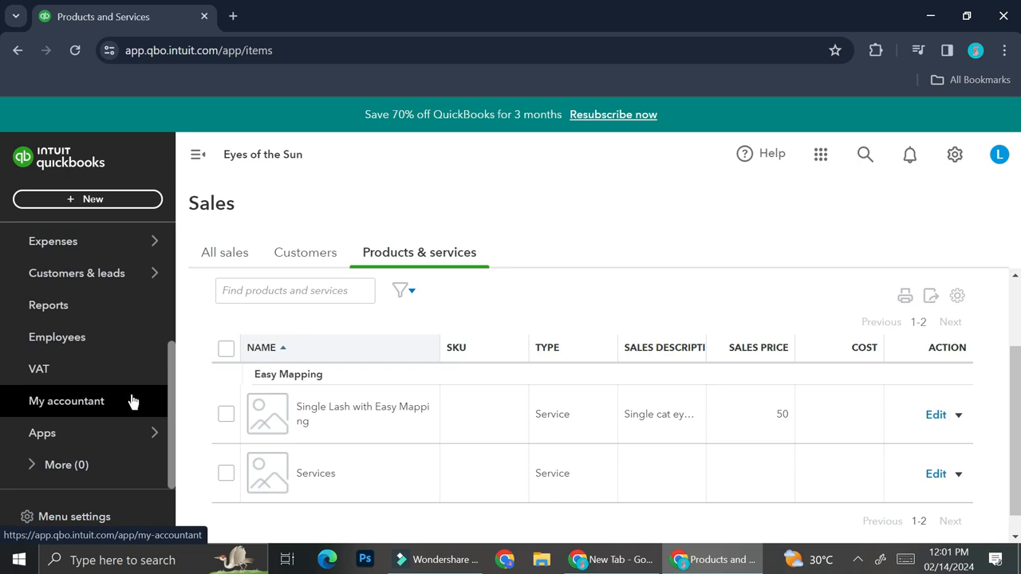
mouse_move(98, 432)
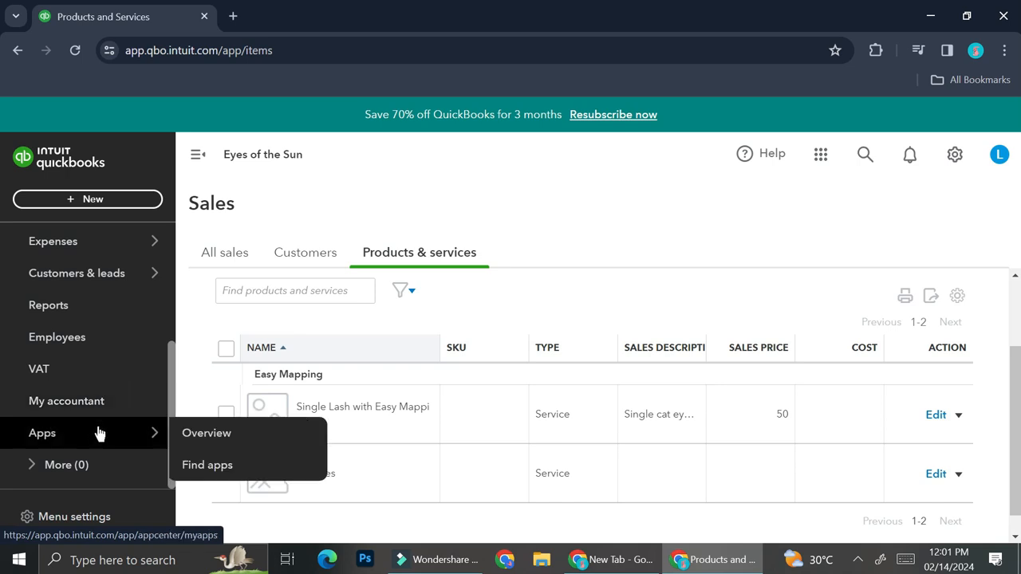
click(200, 447)
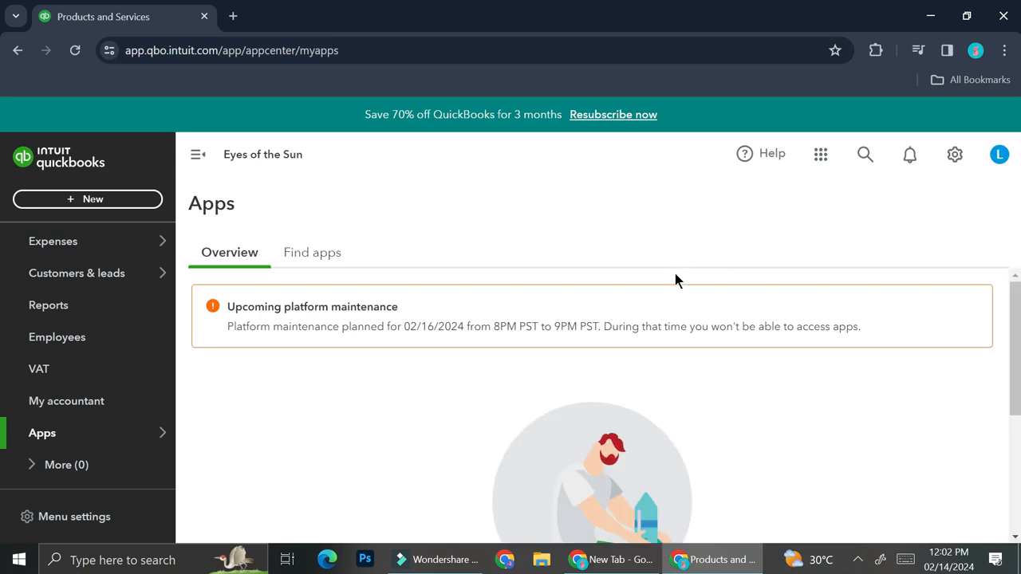
scroll(704, 459, down, 2)
scroll(704, 462, down, 2)
Step: Browse the Find apps catalogue's Income management and Expense management app suggestions
click(592, 493)
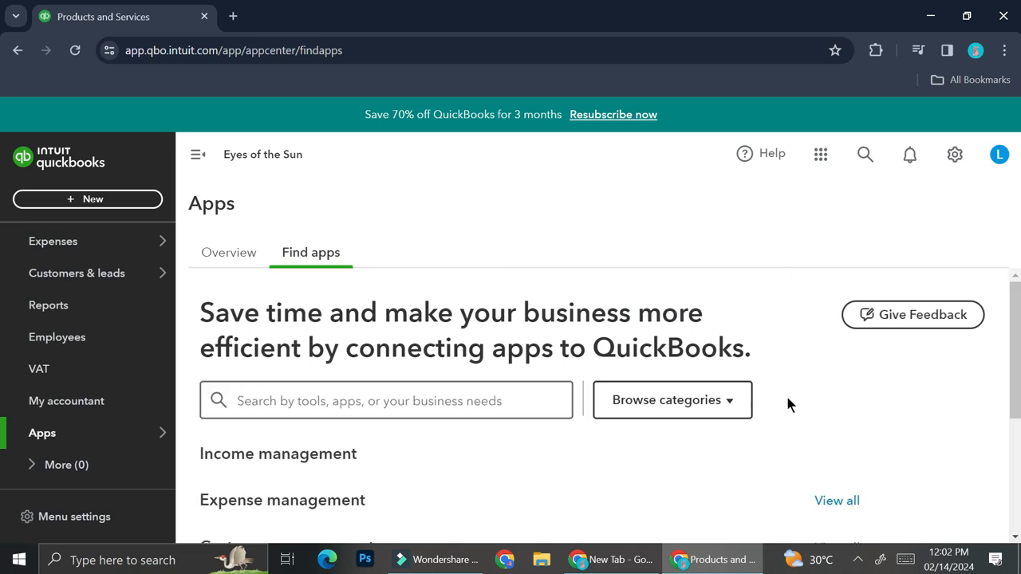
scroll(644, 305, down, 2)
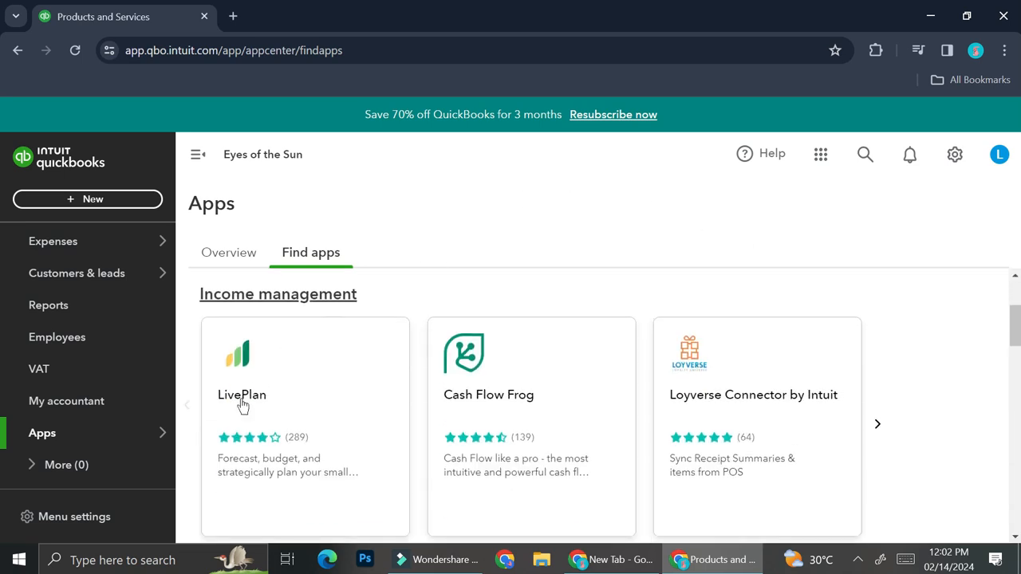
scroll(812, 410, down, 3)
scroll(766, 391, down, 1)
scroll(255, 350, up, 1)
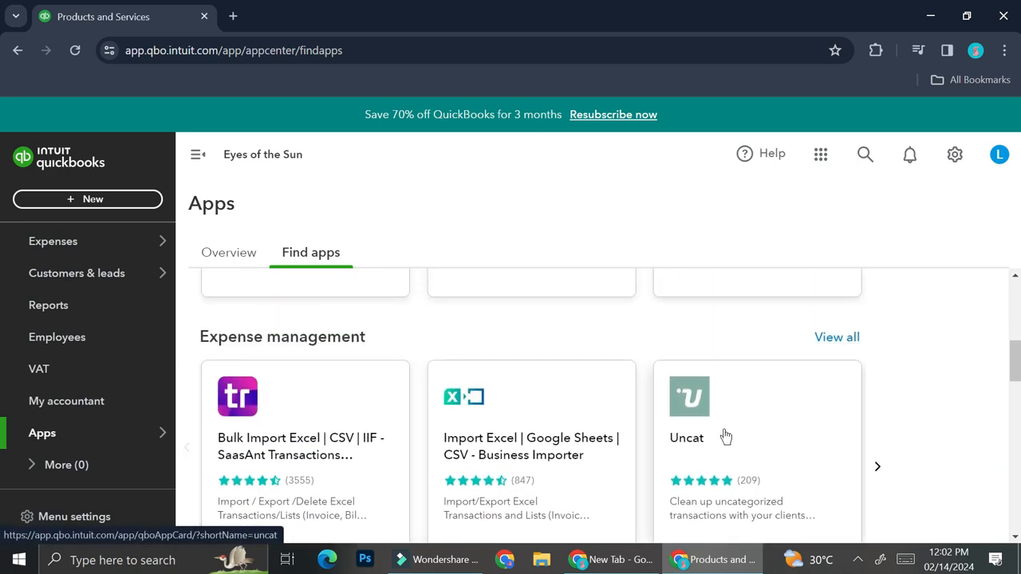
scroll(720, 423, down, 1)
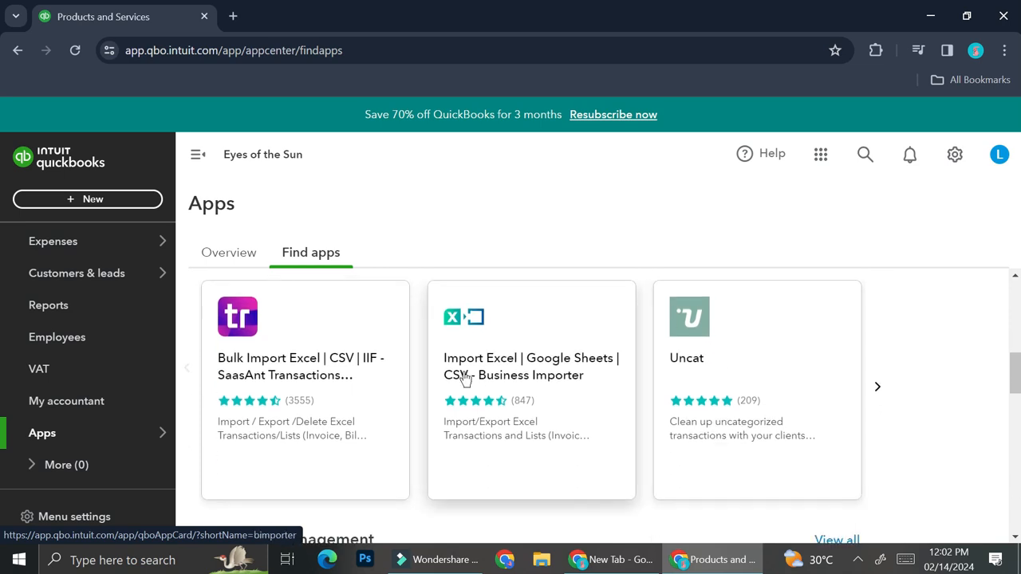
scroll(461, 378, up, 4)
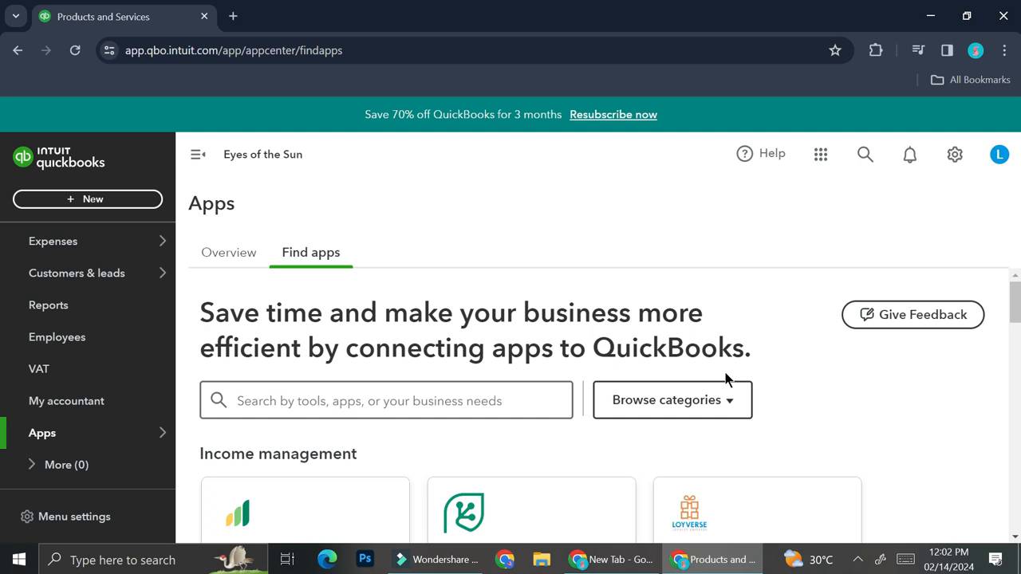
Step: Open Reports and scroll the Standard reports list, including Profit and Loss
click(33, 306)
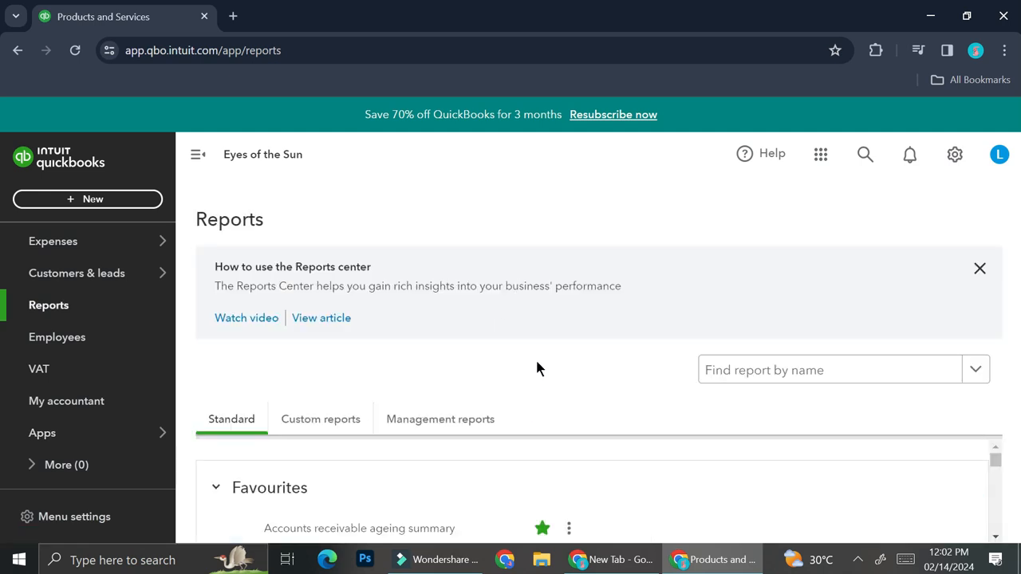
scroll(647, 476, down, 2)
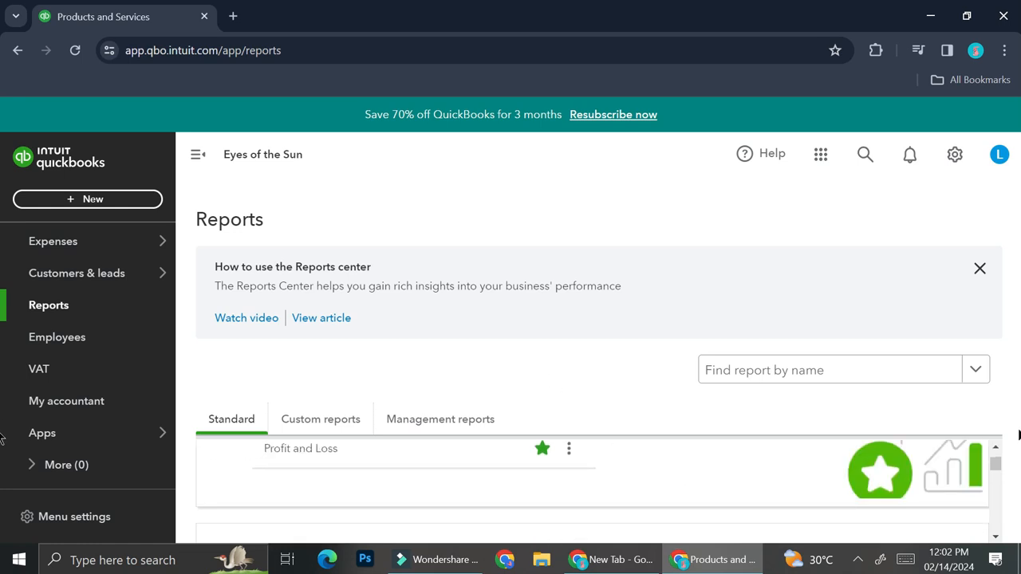